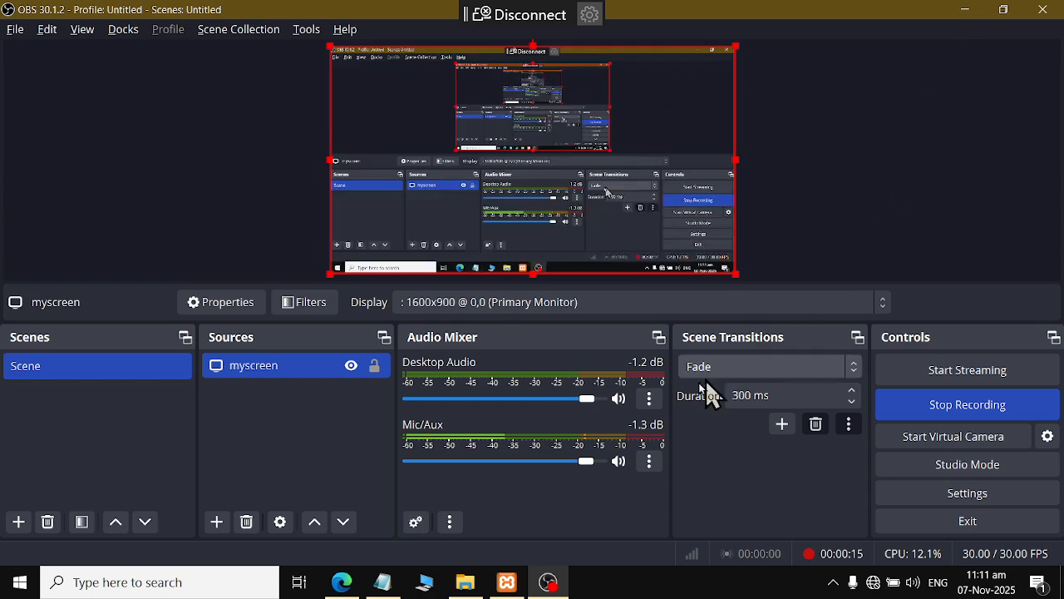
# Switch from OBS Studio to the File Explorer window showing C:\xampp\htdocs
pyautogui.click(464, 580)
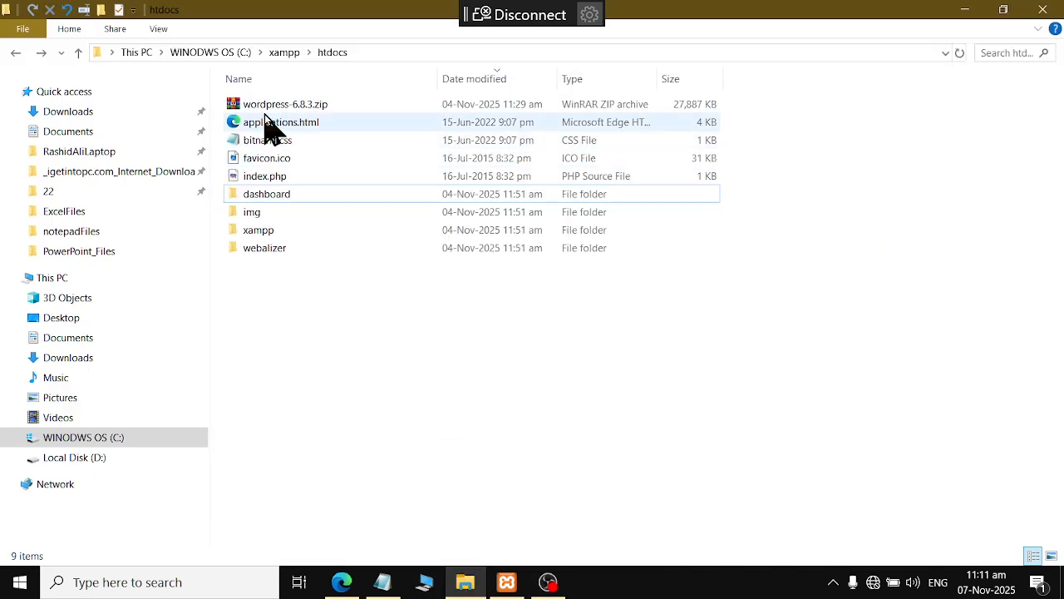
# Browse This PC > C: > xampp > htdocs and restore the window to a smaller size
pyautogui.doubleClick(27, 281)
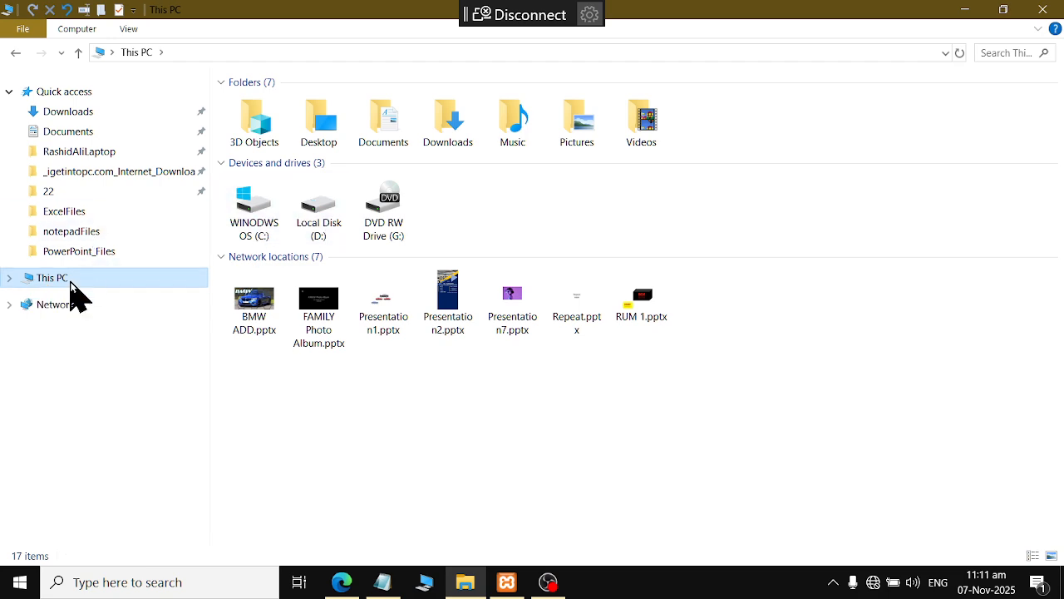
pyautogui.click(10, 279)
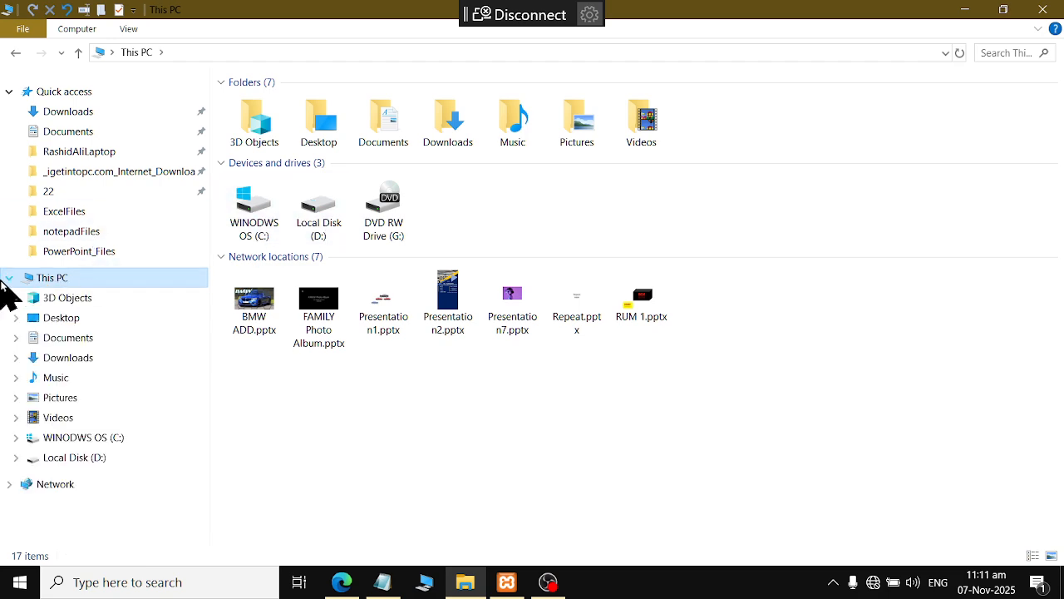
pyautogui.click(55, 437)
pyautogui.click(350, 450)
pyautogui.doubleClick(351, 450)
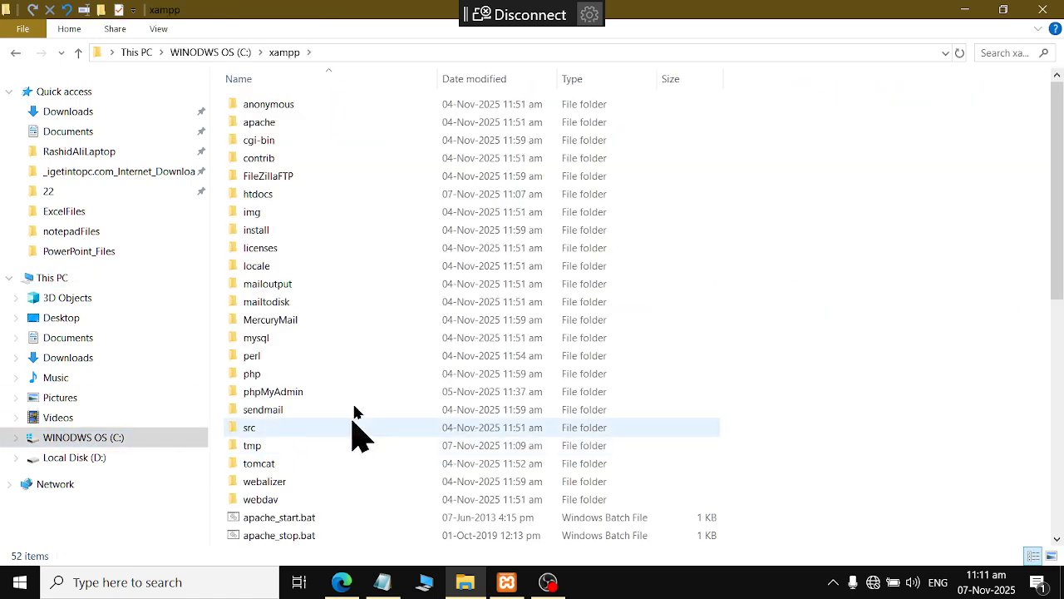
pyautogui.click(277, 193)
pyautogui.doubleClick(278, 194)
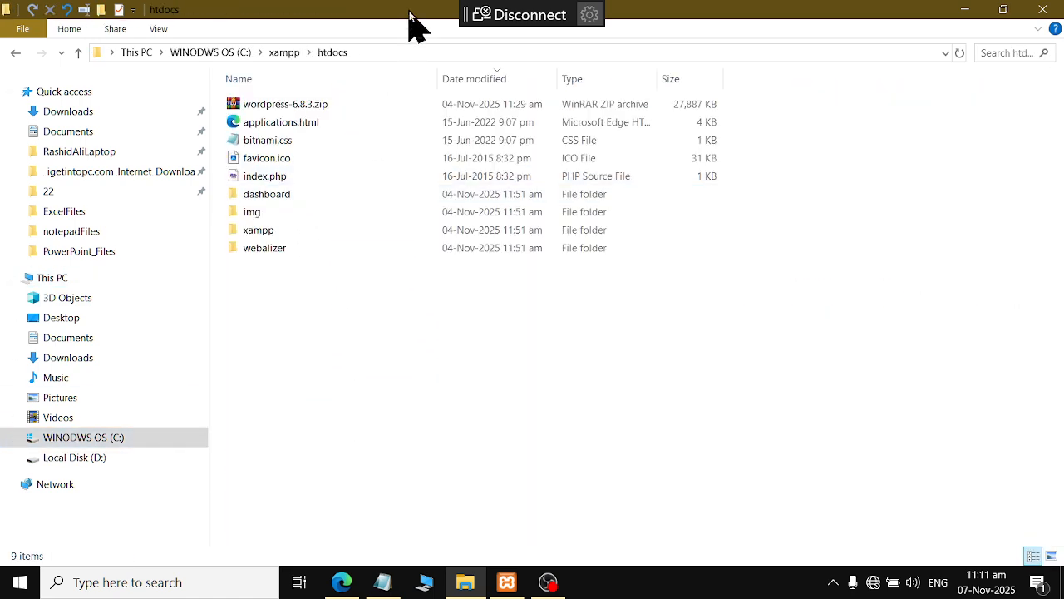
pyautogui.doubleClick(409, 11)
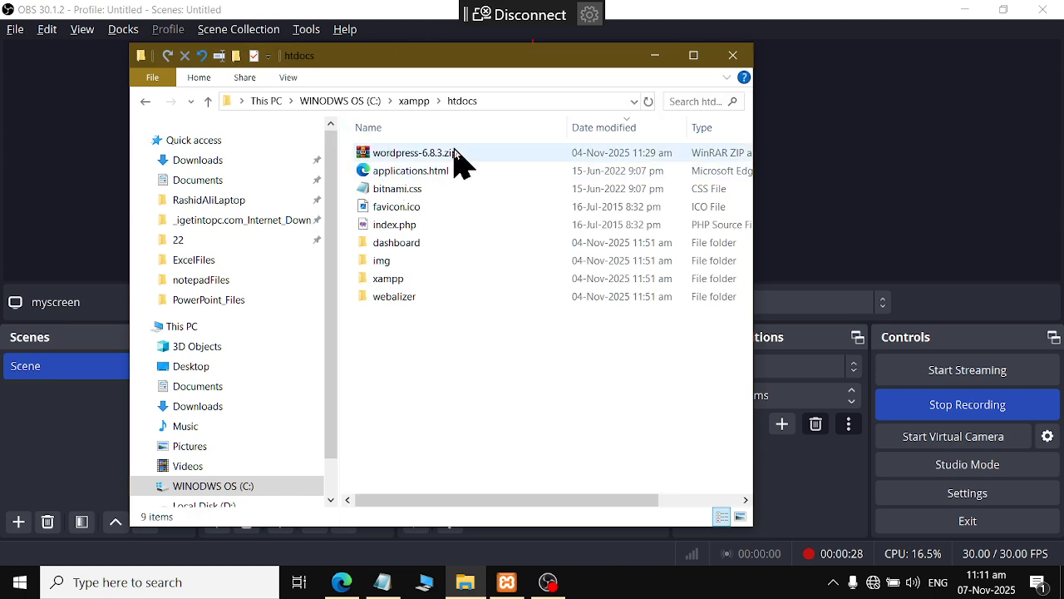
# Check the WordPress zip in Downloads, then select wordpress-6.8.3.zip in htdocs
pyautogui.click(5, 589)
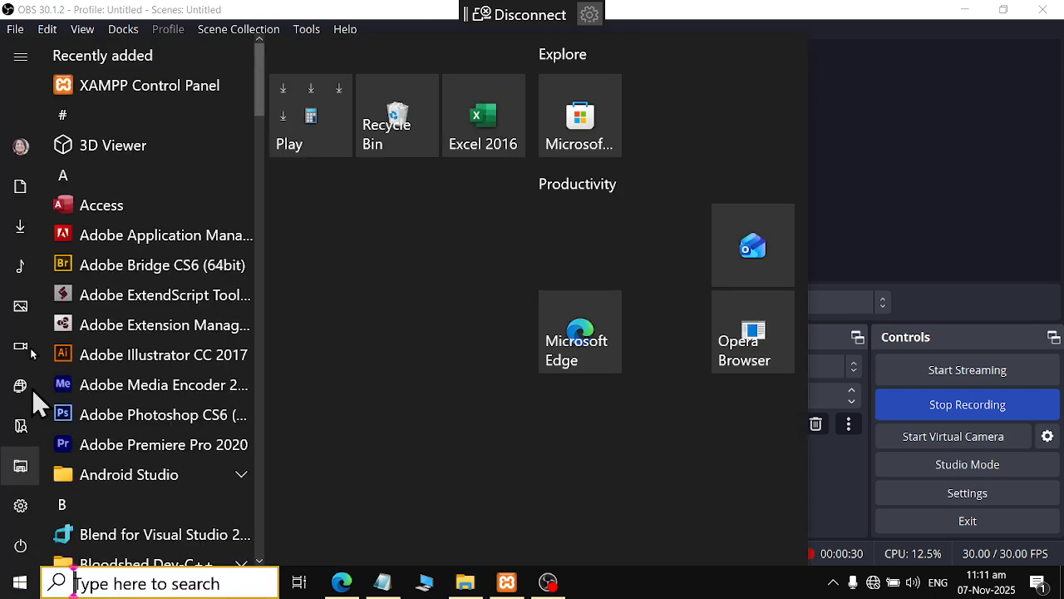
pyautogui.click(26, 197)
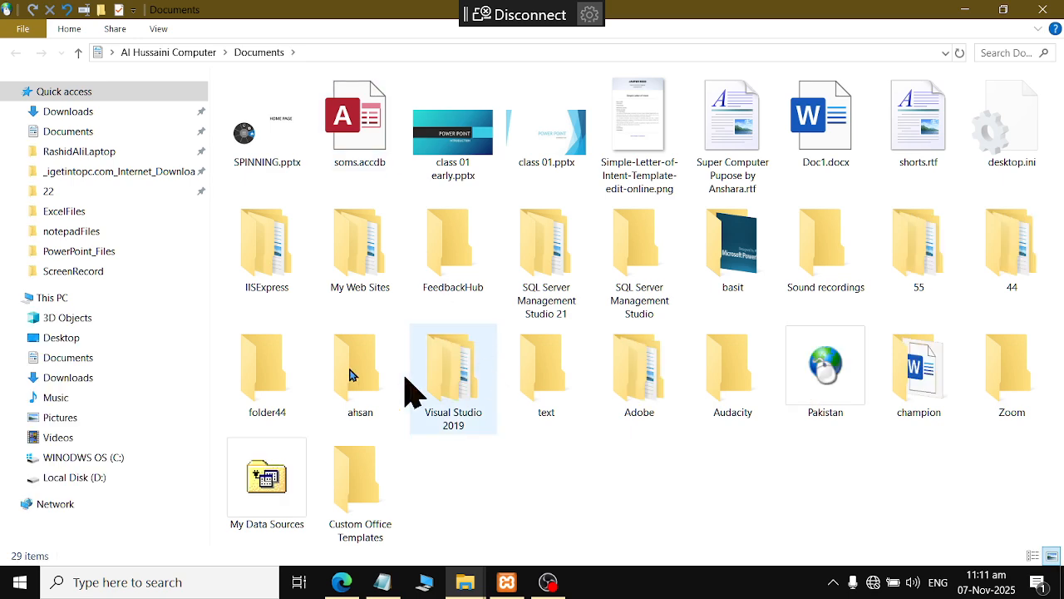
pyautogui.click(50, 112)
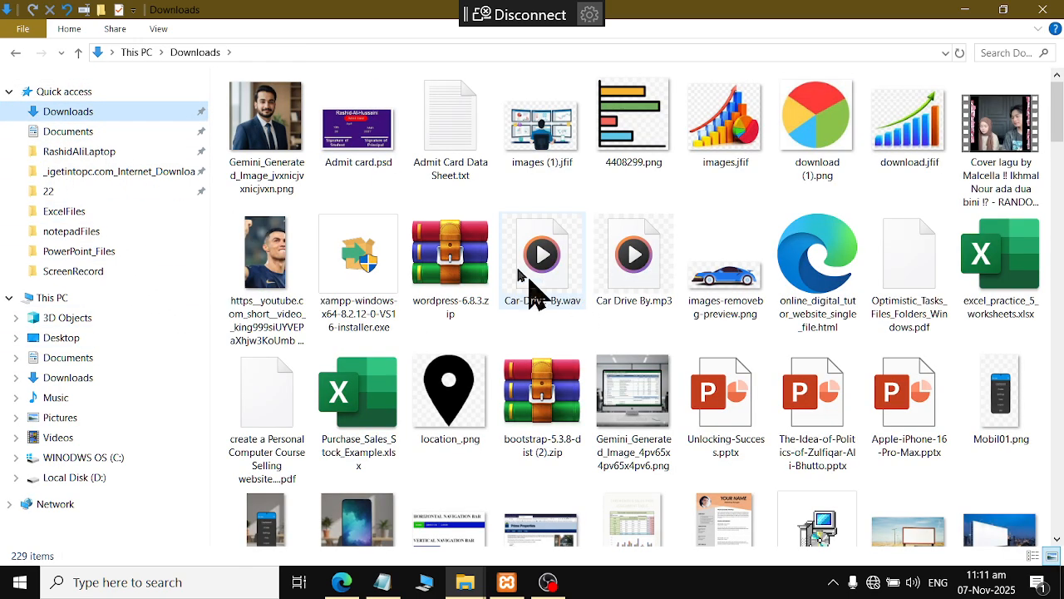
pyautogui.click(453, 279)
pyautogui.rightClick(463, 280)
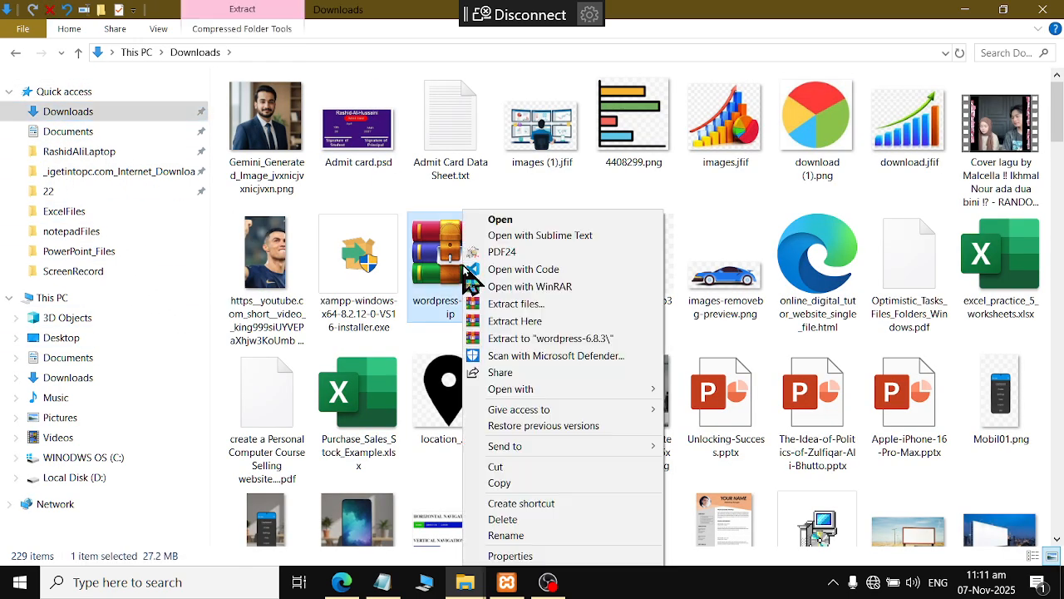
pyautogui.click(1043, 9)
pyautogui.click(408, 155)
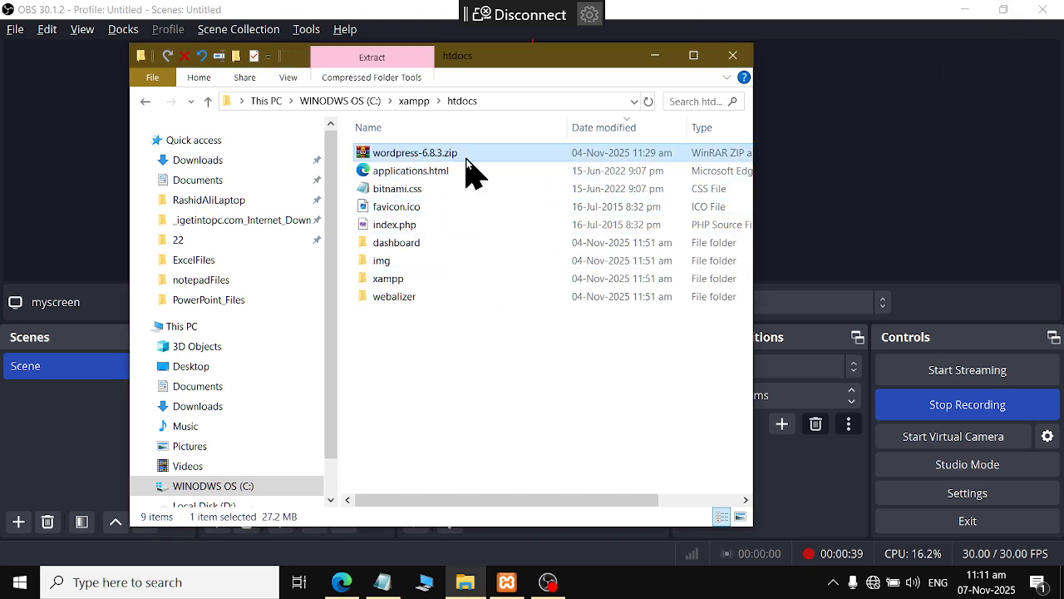
# Extract wordpress-6.8.3.zip directly into the htdocs folder
pyautogui.rightClick(389, 153)
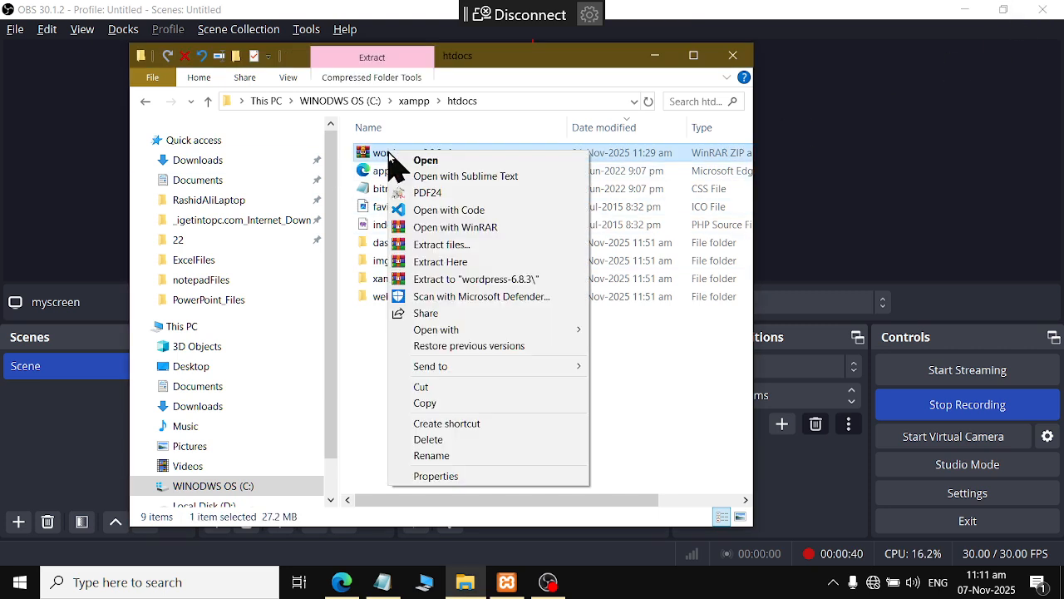
pyautogui.click(439, 263)
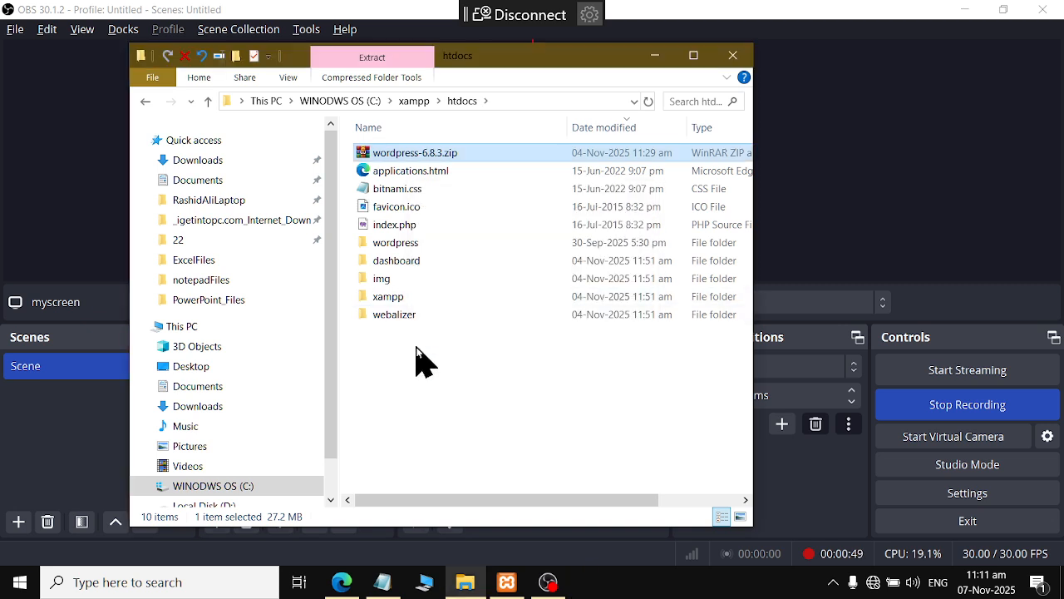
pyautogui.click(417, 359)
pyautogui.click(373, 255)
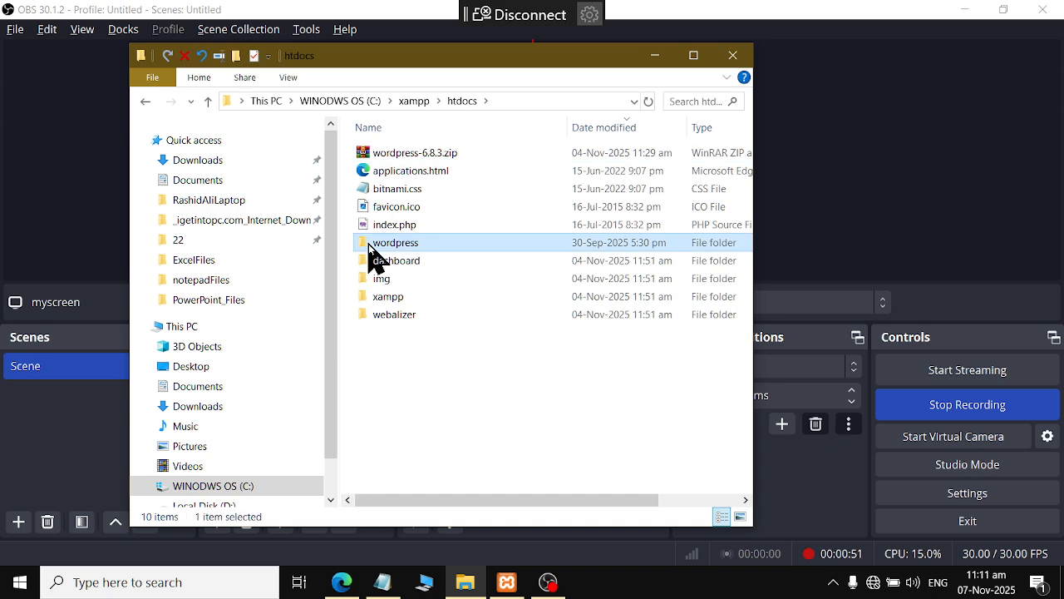
pyautogui.press('F2')
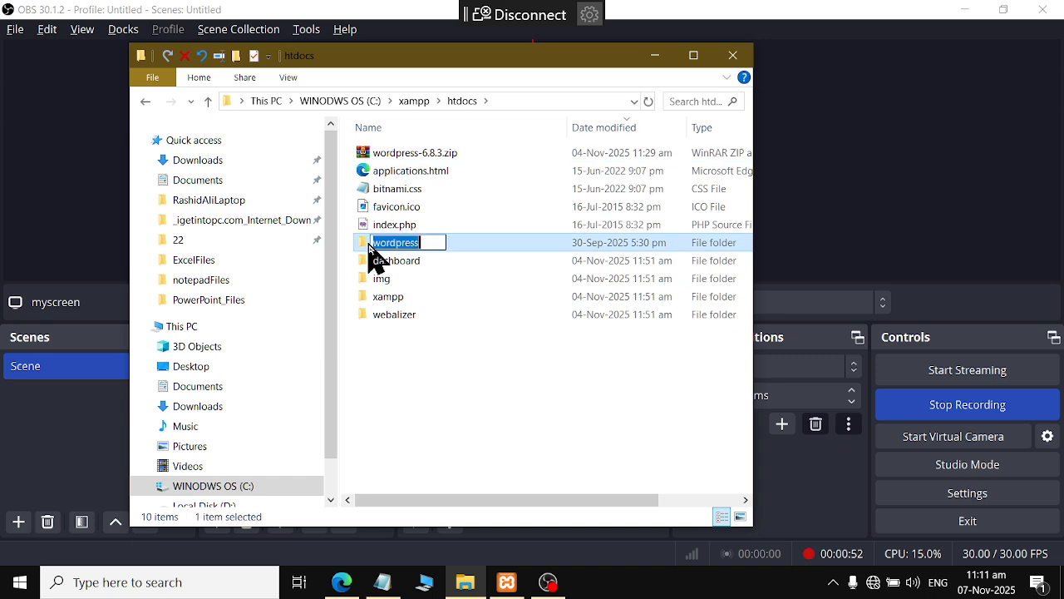
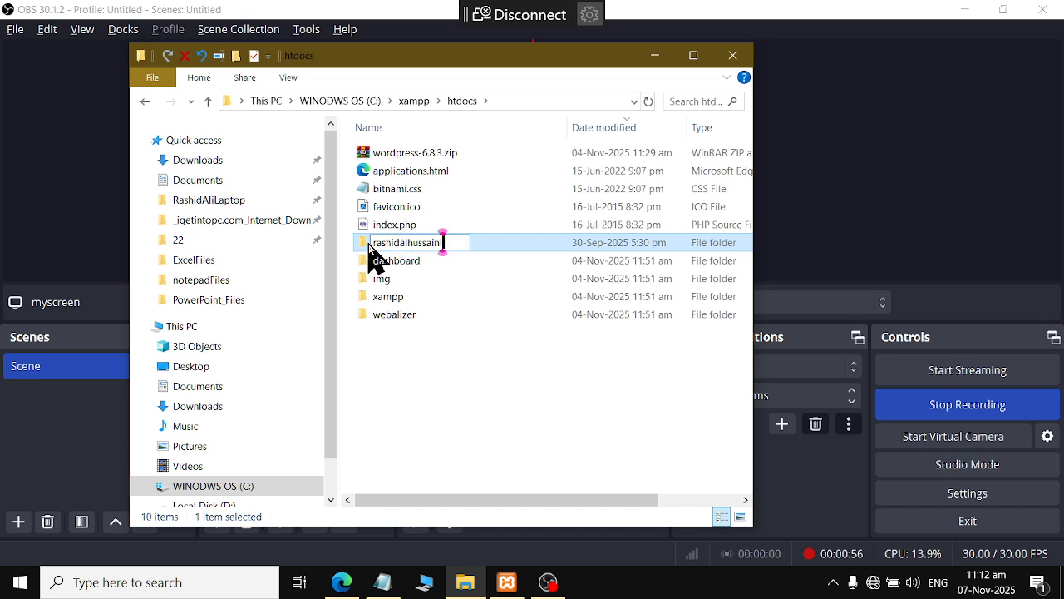
pyautogui.hotkey('ctrl', 'a')
pyautogui.hotkey('ctrl', 'c')
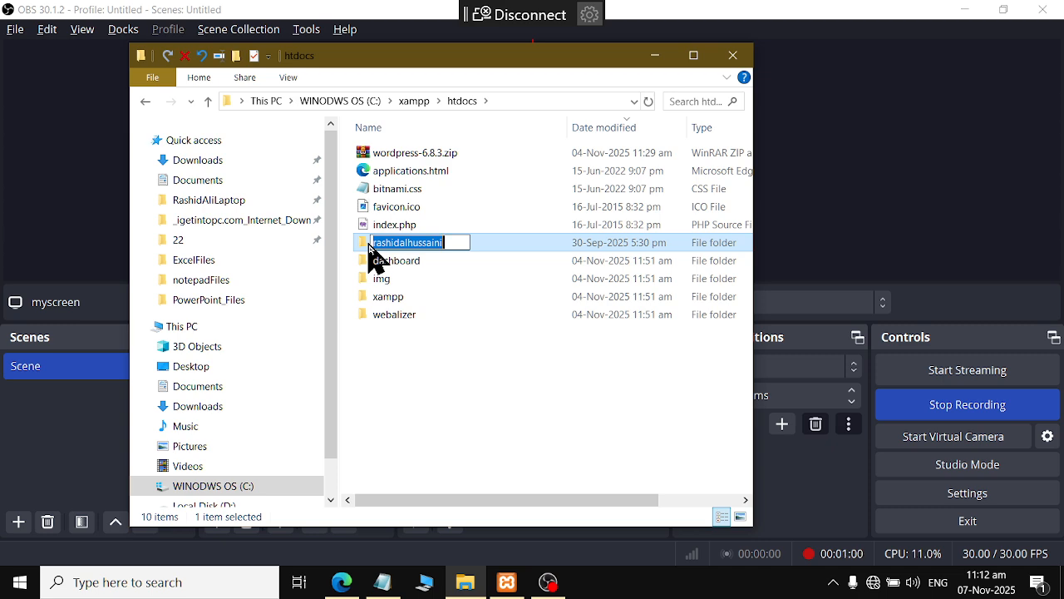
pyautogui.press('super')
pyautogui.press('super')
pyautogui.press('Return')
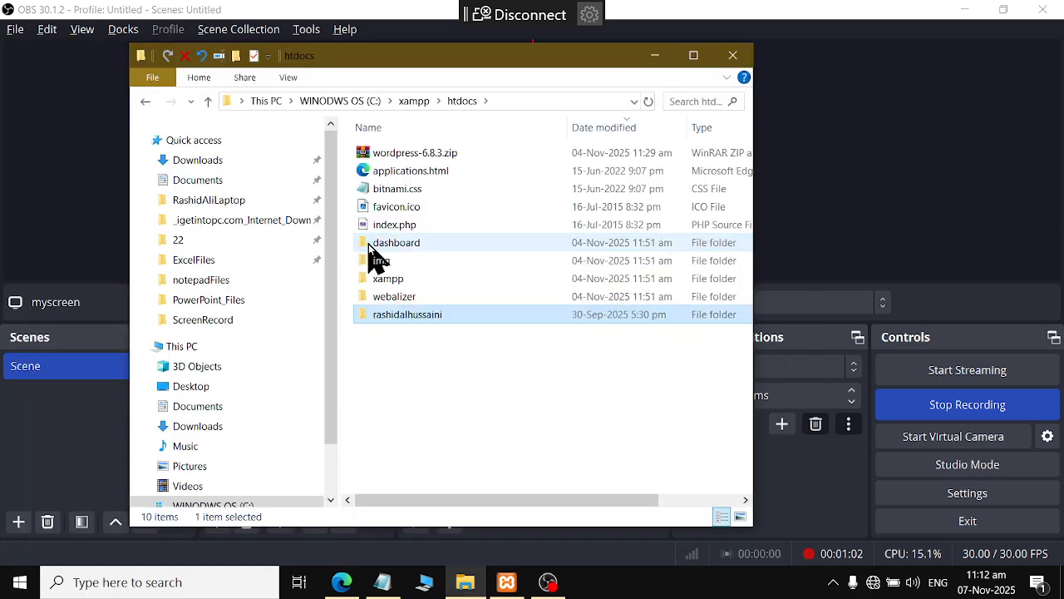
pyautogui.press('super+r')
pyautogui.write('note')
pyautogui.press('BackSpace')
pyautogui.press('BackSpace')
pyautogui.press('BackSpace')
pyautogui.press('BackSpace')
pyautogui.write('no')
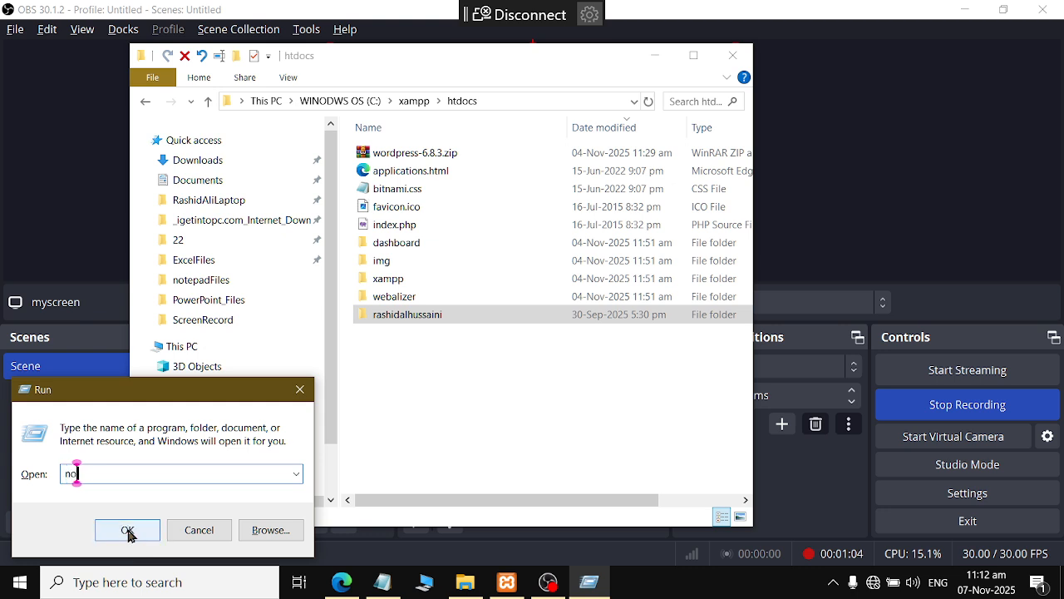
pyautogui.write('tepad')
pyautogui.click(127, 530)
pyautogui.hotkey('ctrl', 'v')
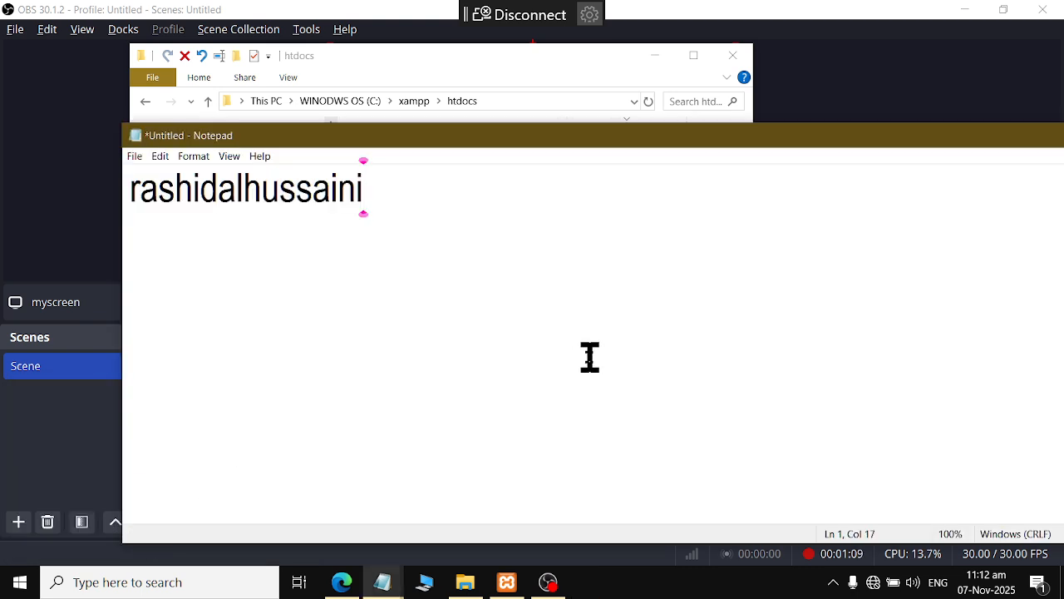
# Look inside C:\xampp in File Explorer, minimize it, and open phpMyAdmin from XAMPP
pyautogui.click(506, 582)
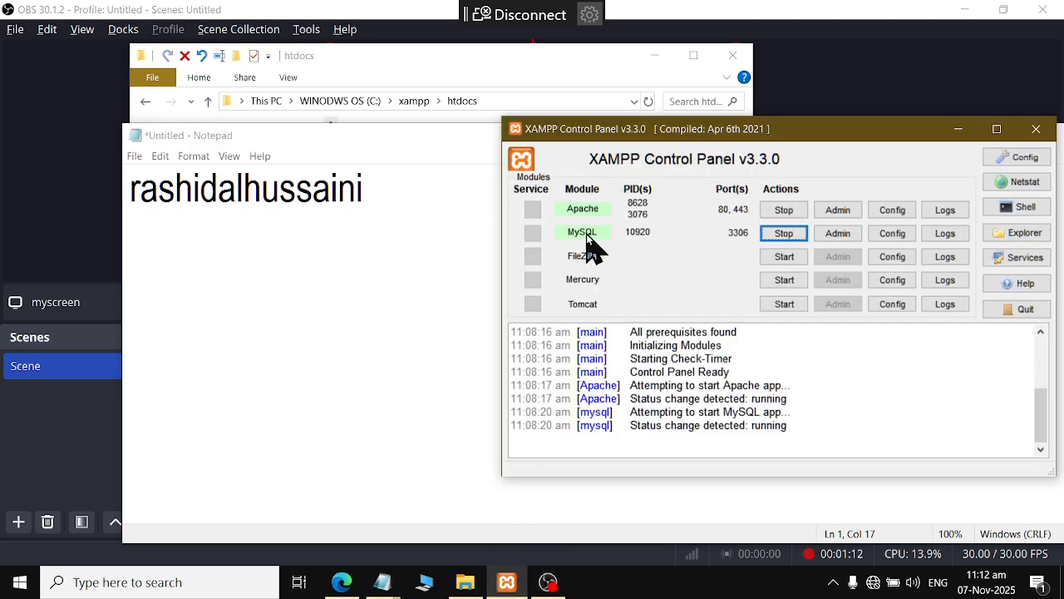
pyautogui.click(465, 582)
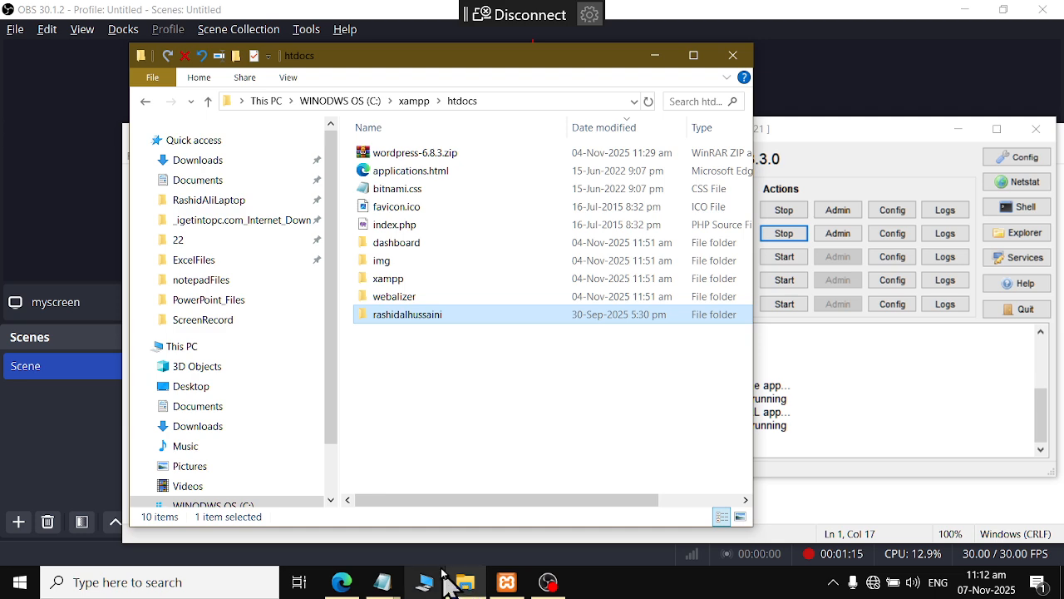
pyautogui.scroll(-1, 244, 435)
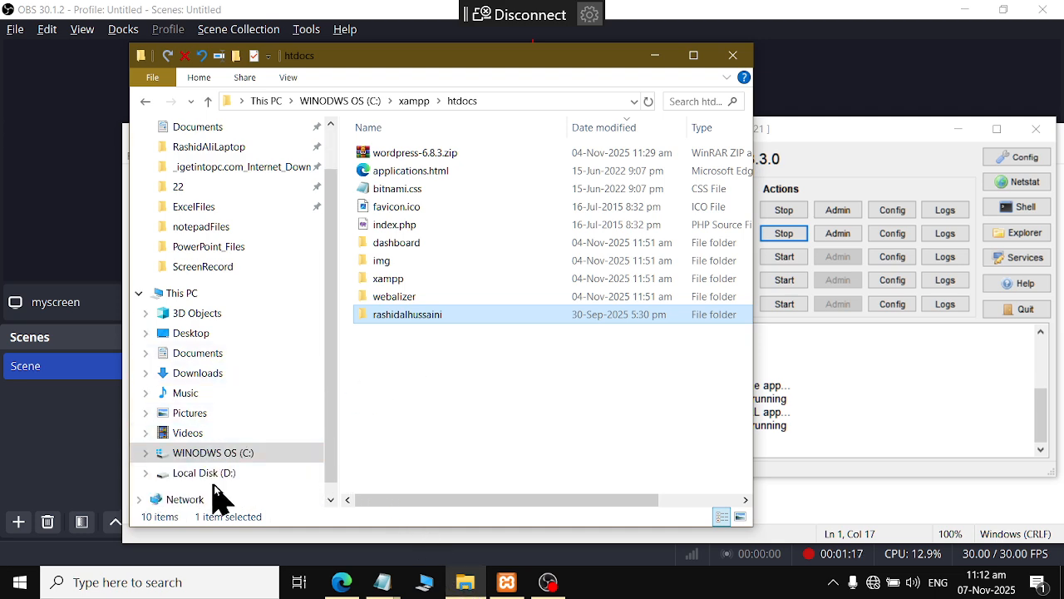
pyautogui.click(215, 471)
pyautogui.click(213, 452)
pyautogui.click(436, 322)
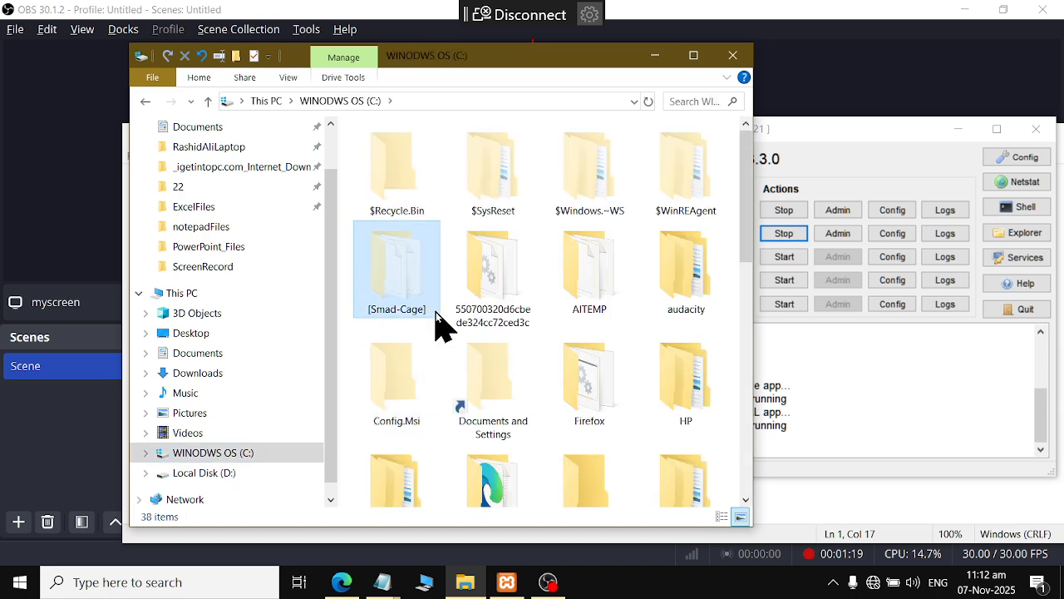
pyautogui.press('alt')
pyautogui.press('x')
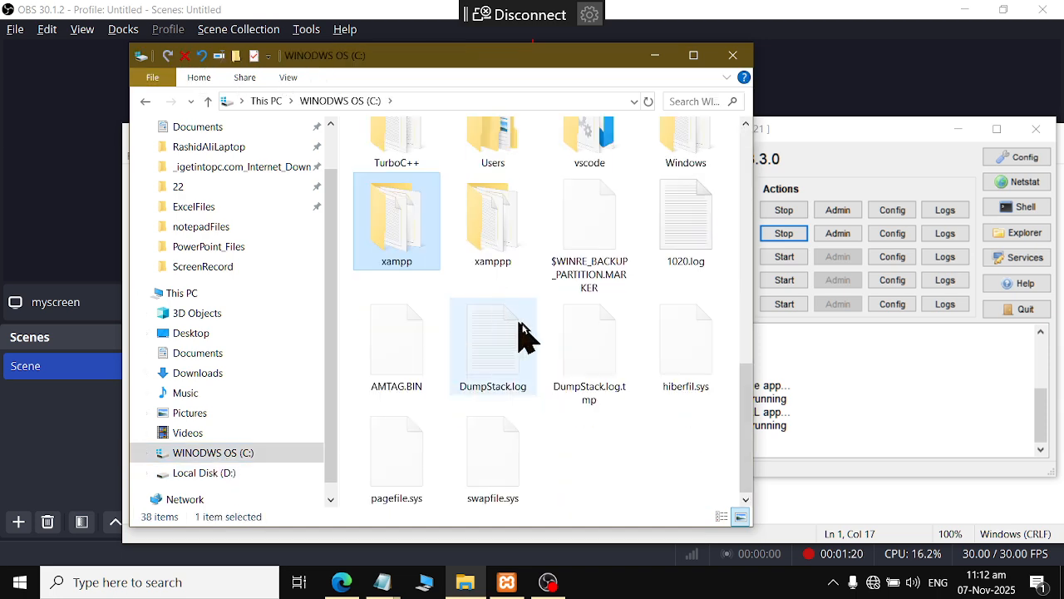
pyautogui.doubleClick(411, 243)
pyautogui.scroll(-10, 405, 357)
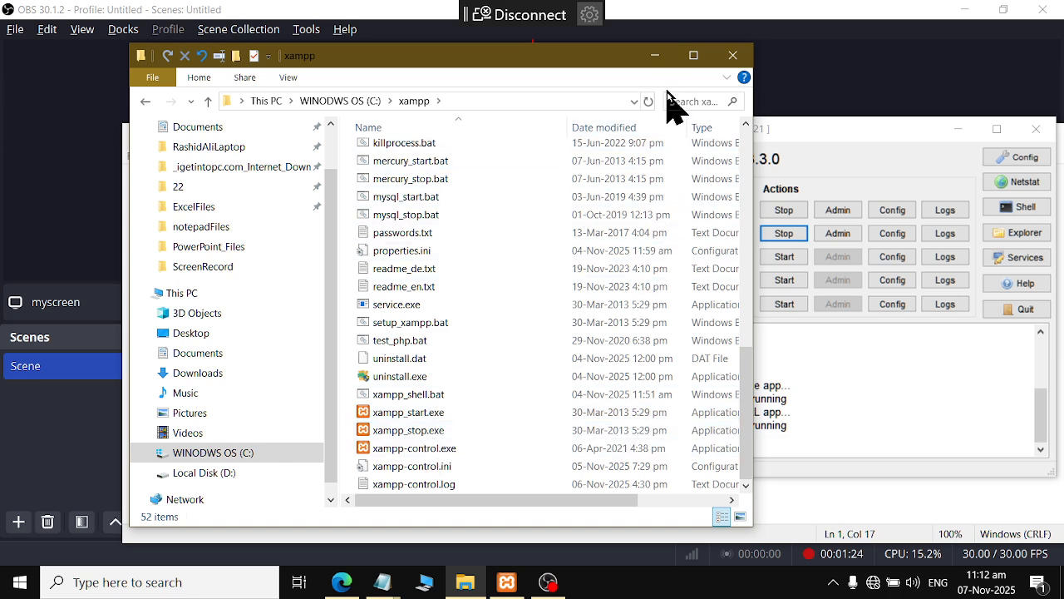
pyautogui.click(655, 55)
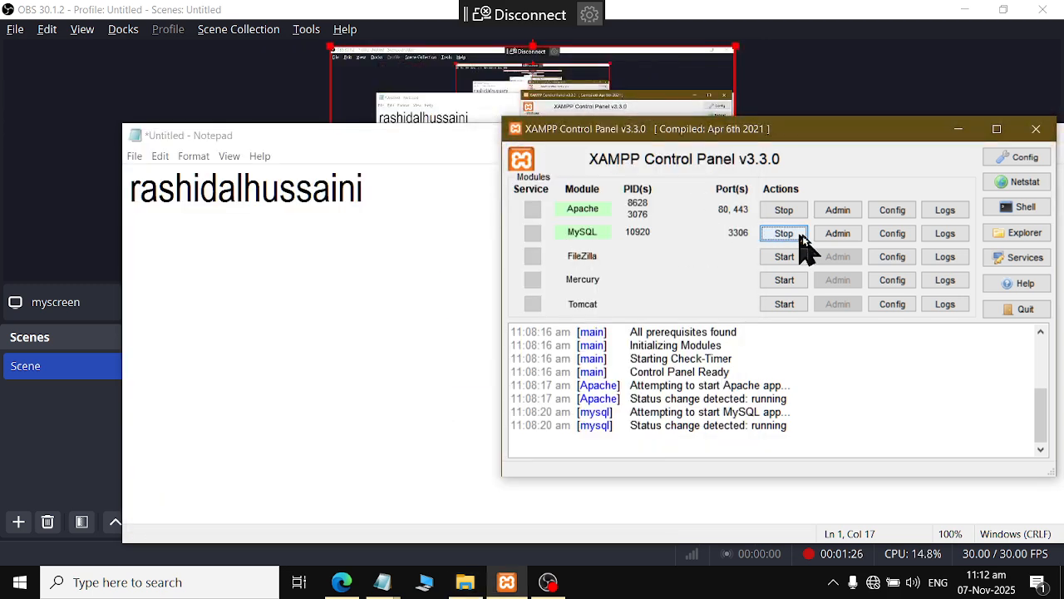
pyautogui.click(837, 234)
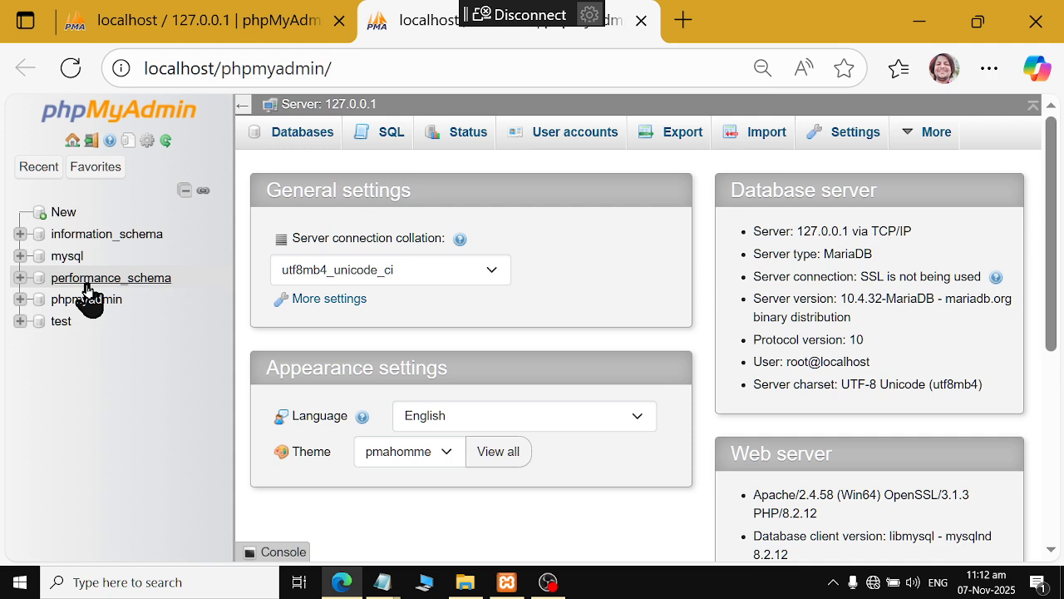
pyautogui.click(46, 221)
pyautogui.click(311, 287)
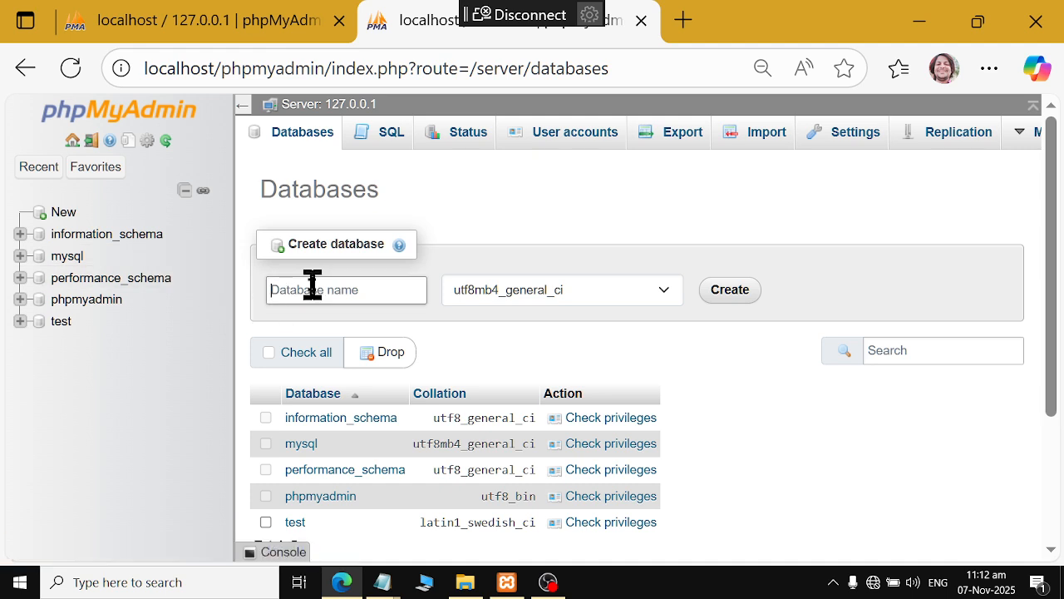
pyautogui.hotkey('ctrl', 'v')
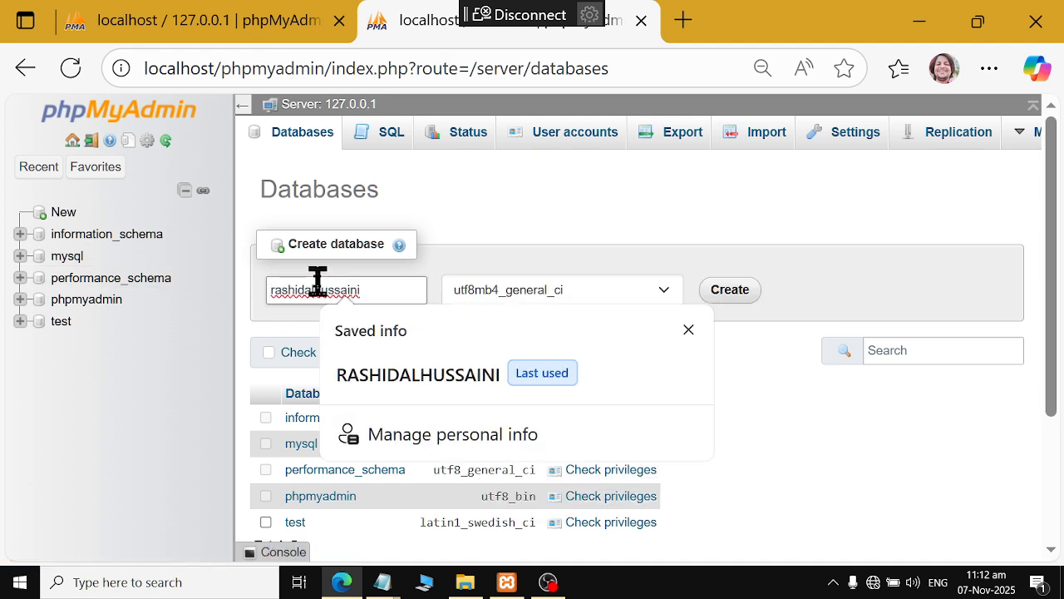
pyautogui.click(689, 330)
pyautogui.click(731, 293)
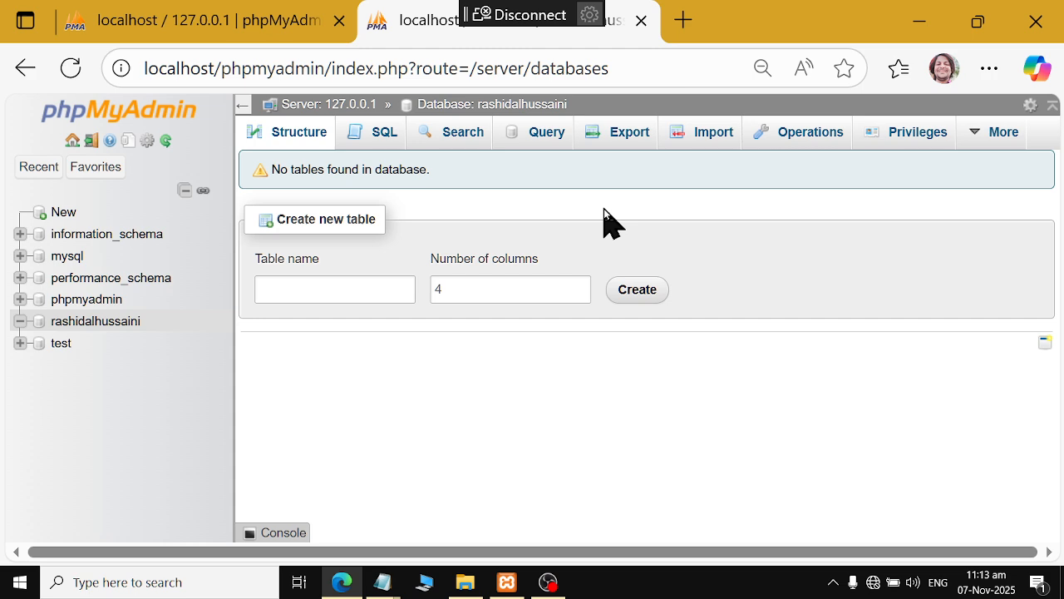
pyautogui.press('super+r')
pyautogui.press('Escape')
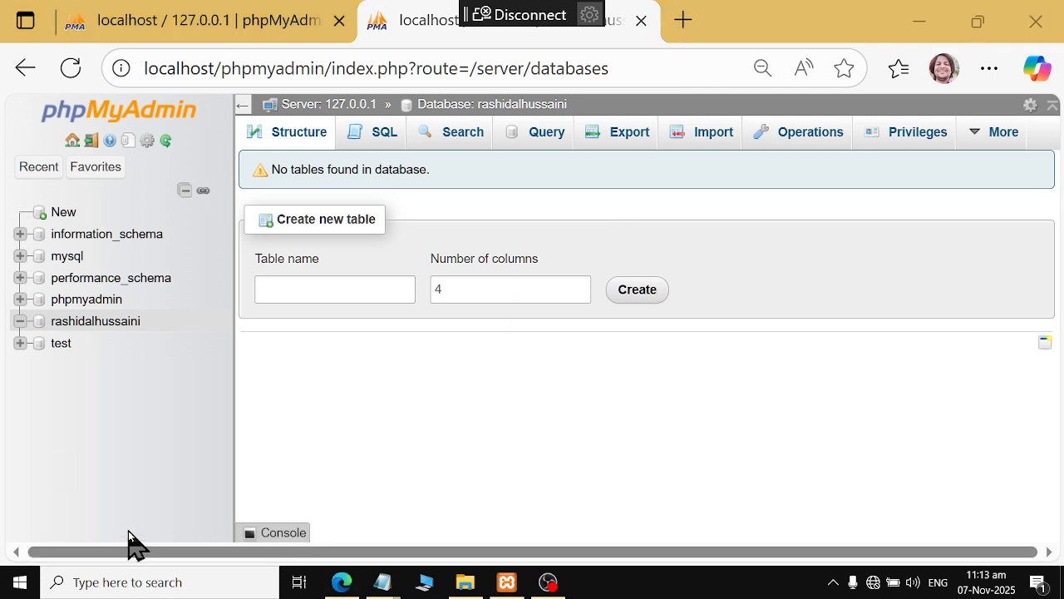
pyautogui.hotkey('alt', 'Tab')
pyautogui.hotkey('alt', 'Tab')
pyautogui.hotkey('alt', 'Tab')
# Add root and blank on new lines below the database name in Notepad
pyautogui.press('Return')
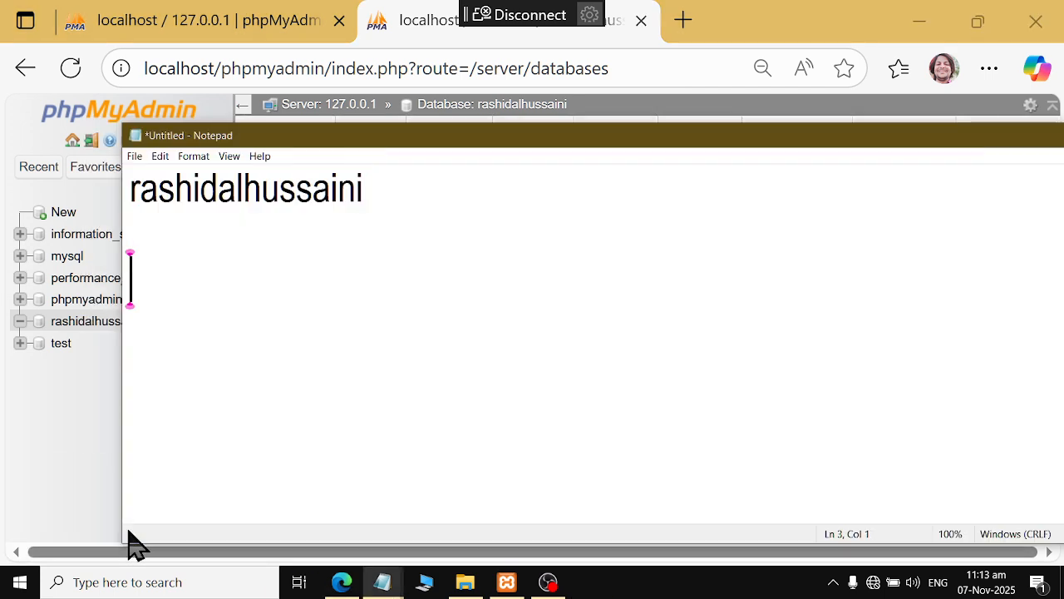
pyautogui.write('rooot')
pyautogui.press('Return')
pyautogui.press('BackSpace')
pyautogui.press('BackSpace')
pyautogui.press('BackSpace')
pyautogui.write('t')
pyautogui.press('Return')
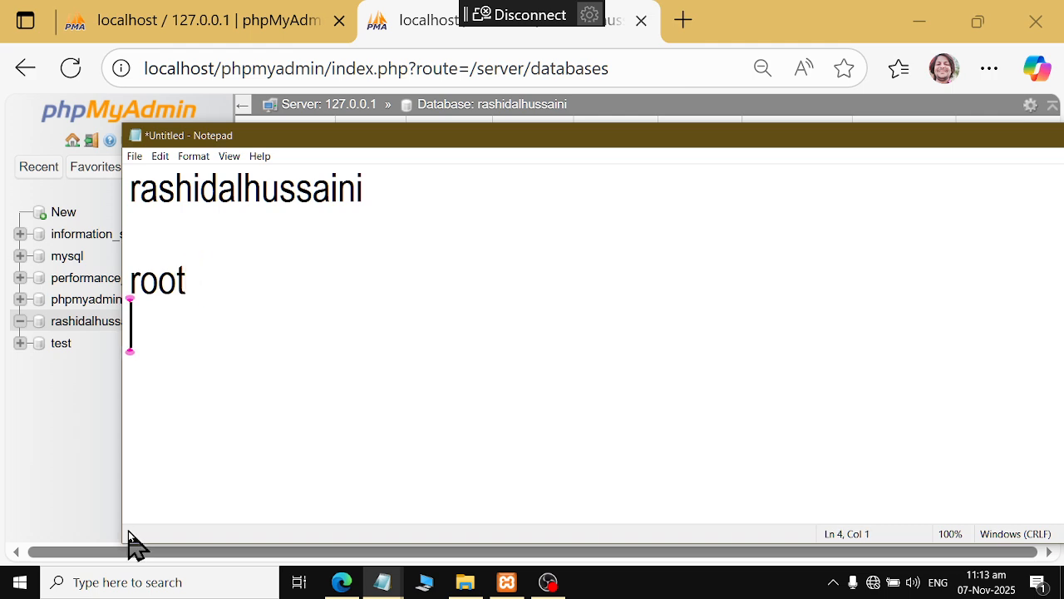
pyautogui.write('blank')
pyautogui.hotkey('alt', 'Tab')
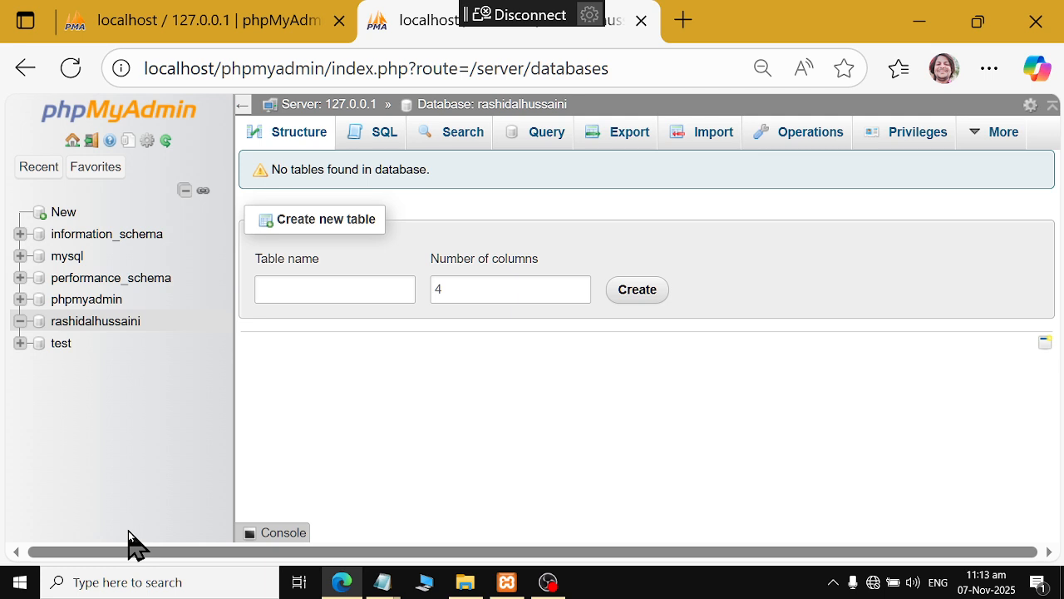
# Select the word root in Notepad, then return to phpMyAdmin
pyautogui.hotkey('alt', 'Tab')
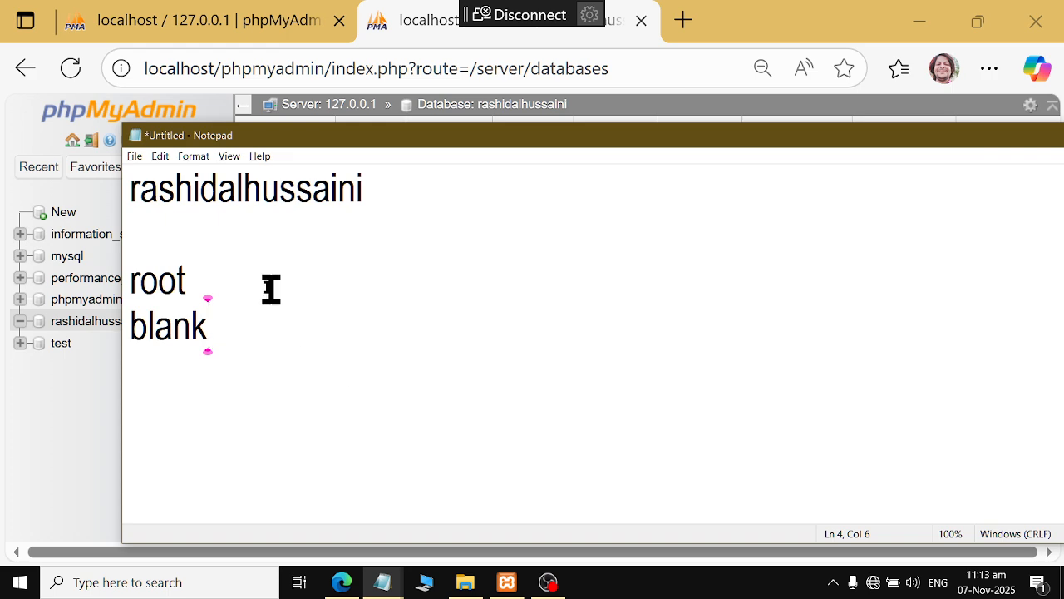
pyautogui.moveTo(271, 287); pyautogui.dragTo(66, 296)
pyautogui.hotkey('alt', 'Tab')
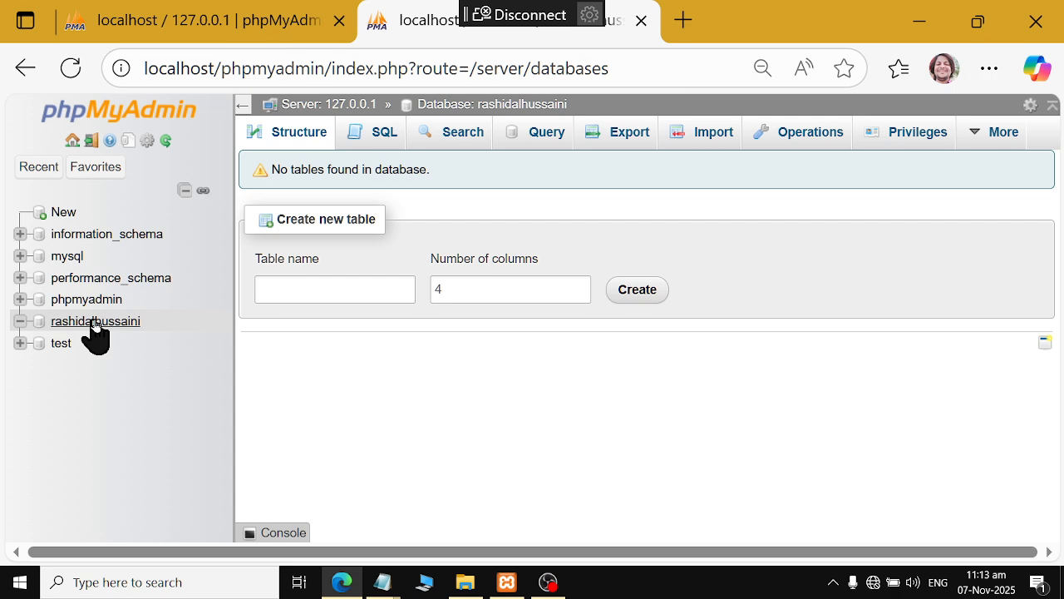
pyautogui.click(458, 582)
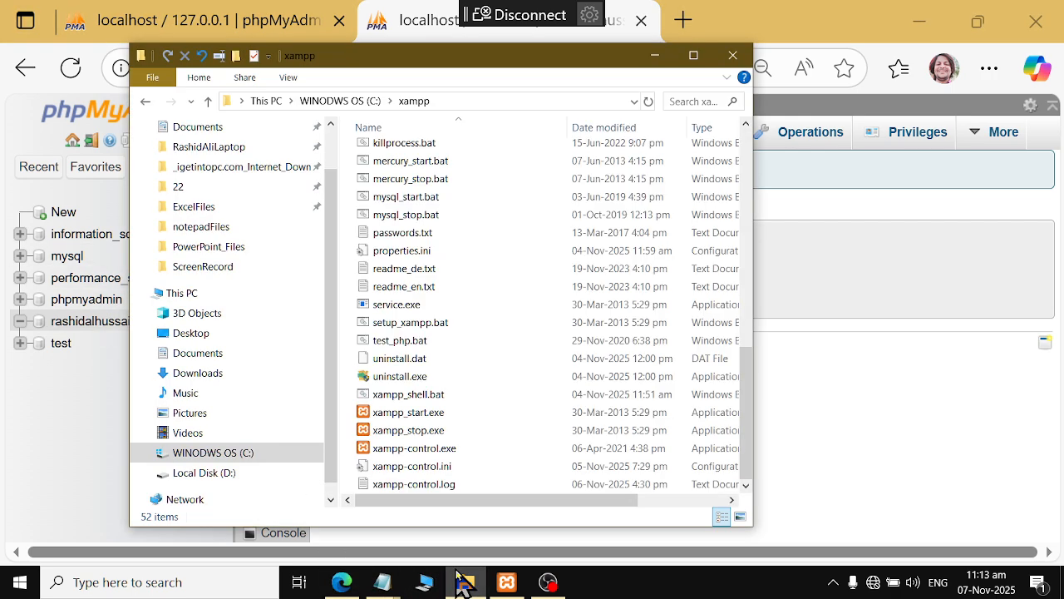
pyautogui.scroll(6, 516, 283)
pyautogui.scroll(5, 520, 276)
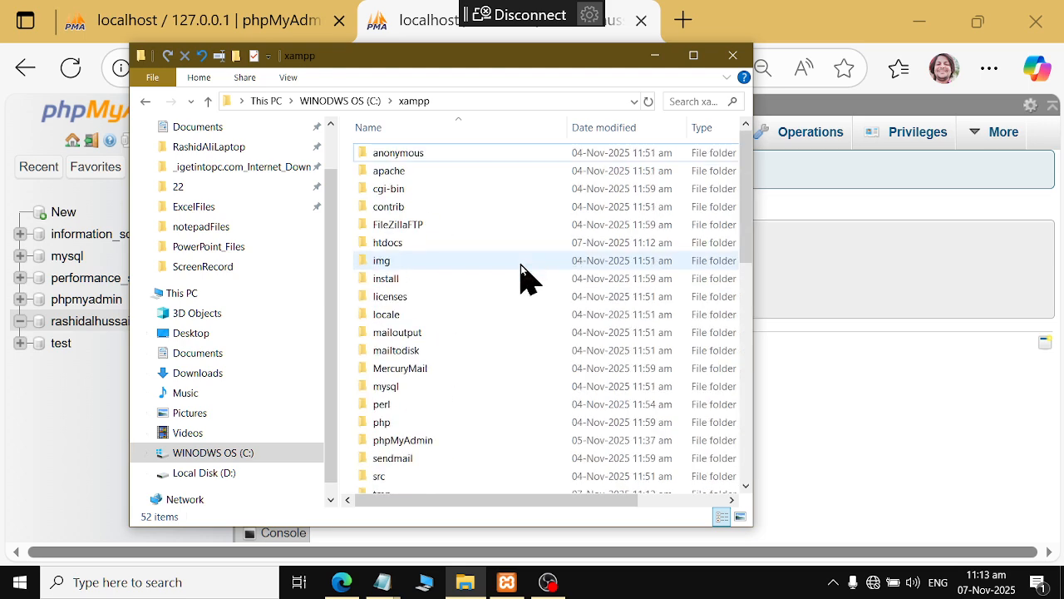
pyautogui.click(517, 237)
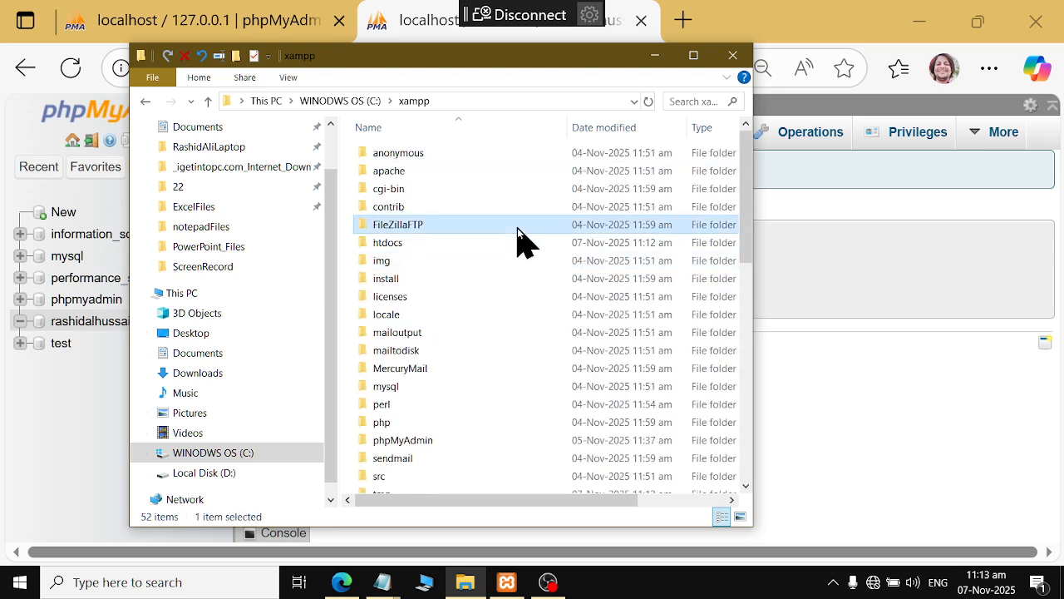
pyautogui.press('Down')
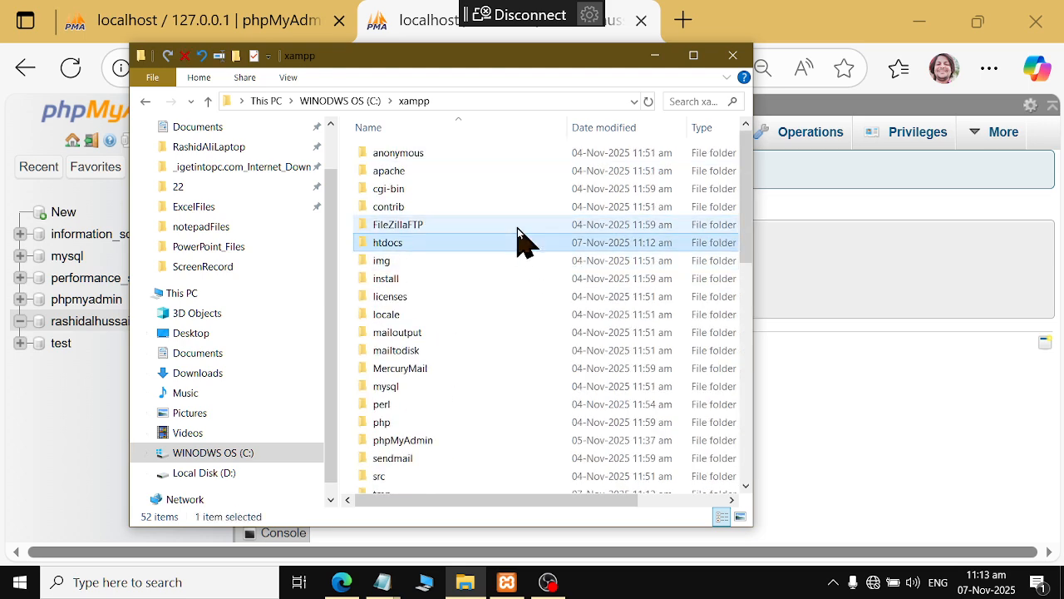
pyautogui.press('Return')
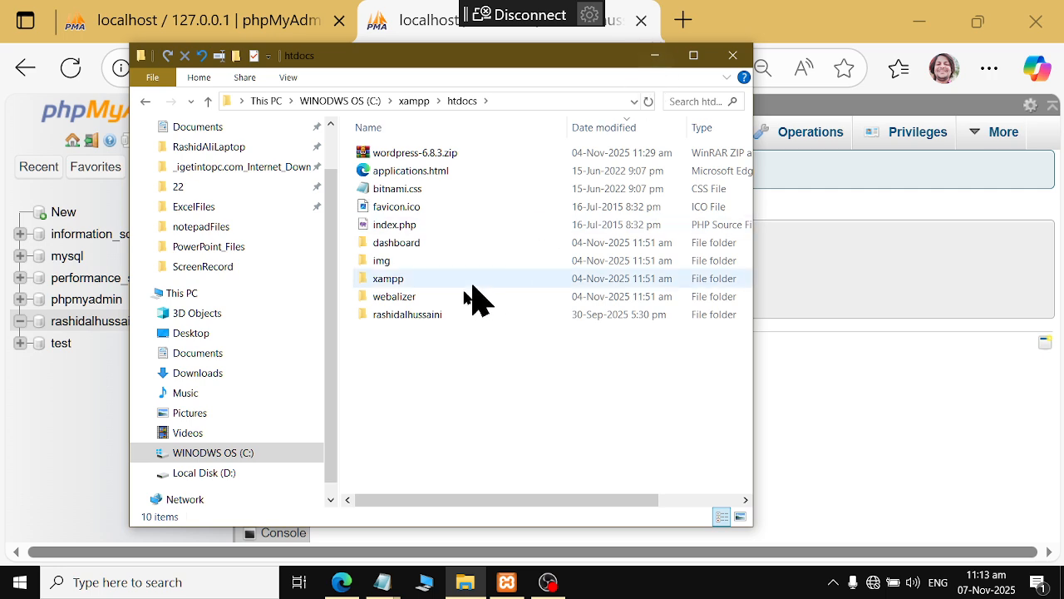
pyautogui.click(433, 314)
pyautogui.click(652, 57)
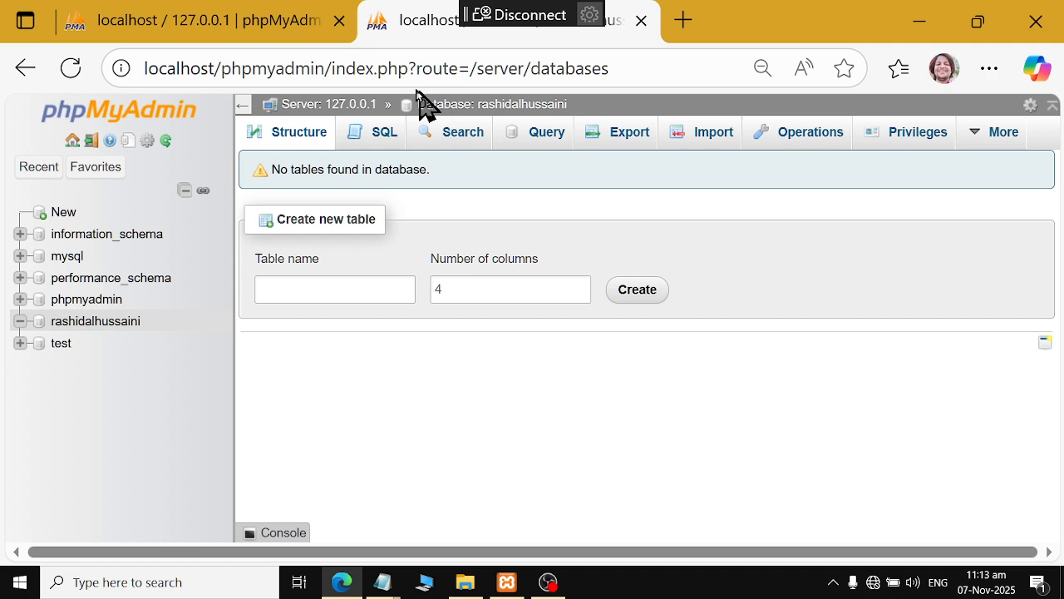
pyautogui.click(683, 32)
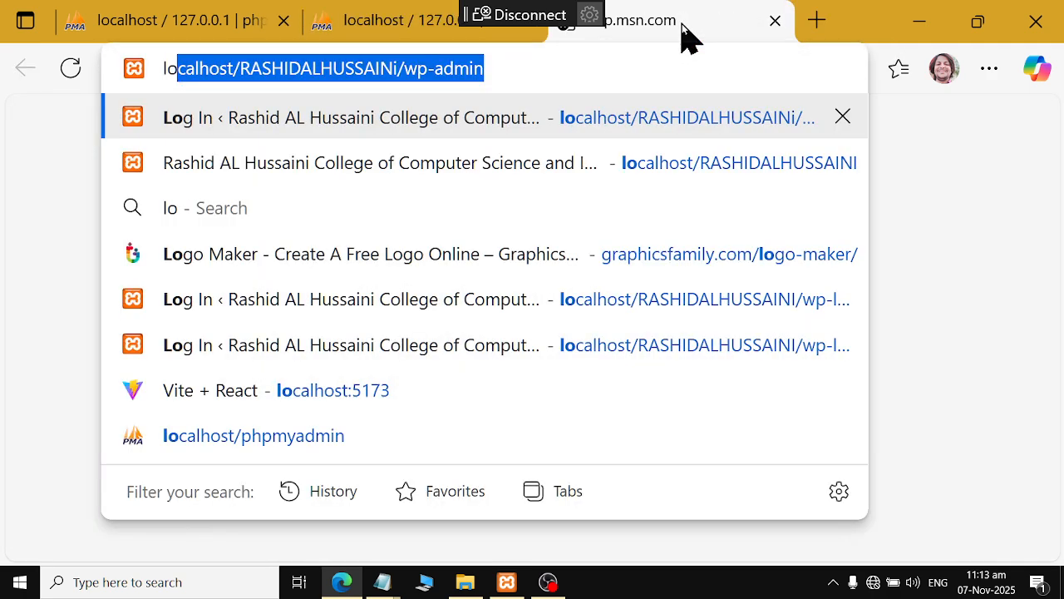
pyautogui.press('Right')
pyautogui.press('BackSpace')
pyautogui.press('BackSpace')
pyautogui.press('BackSpace')
pyautogui.press('BackSpace')
pyautogui.press('BackSpace')
pyautogui.press('BackSpace')
pyautogui.press('BackSpace')
pyautogui.press('BackSpace')
pyautogui.press('BackSpace')
pyautogui.press('BackSpace')
pyautogui.press('BackSpace')
pyautogui.press('BackSpace')
pyautogui.press('BackSpace')
pyautogui.press('BackSpace')
pyautogui.press('BackSpace')
pyautogui.press('BackSpace')
pyautogui.press('BackSpace')
pyautogui.press('BackSpace')
pyautogui.press('BackSpace')
pyautogui.press('BackSpace')
pyautogui.press('BackSpace')
pyautogui.press('BackSpace')
pyautogui.press('BackSpace')
pyautogui.press('BackSpace')
pyautogui.press('BackSpace')
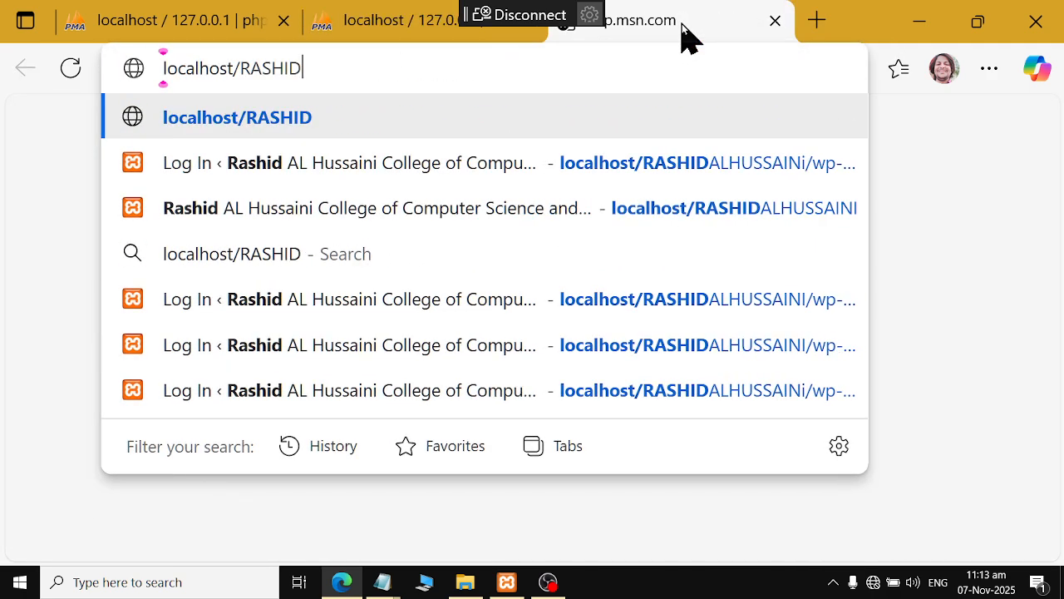
pyautogui.press('Return')
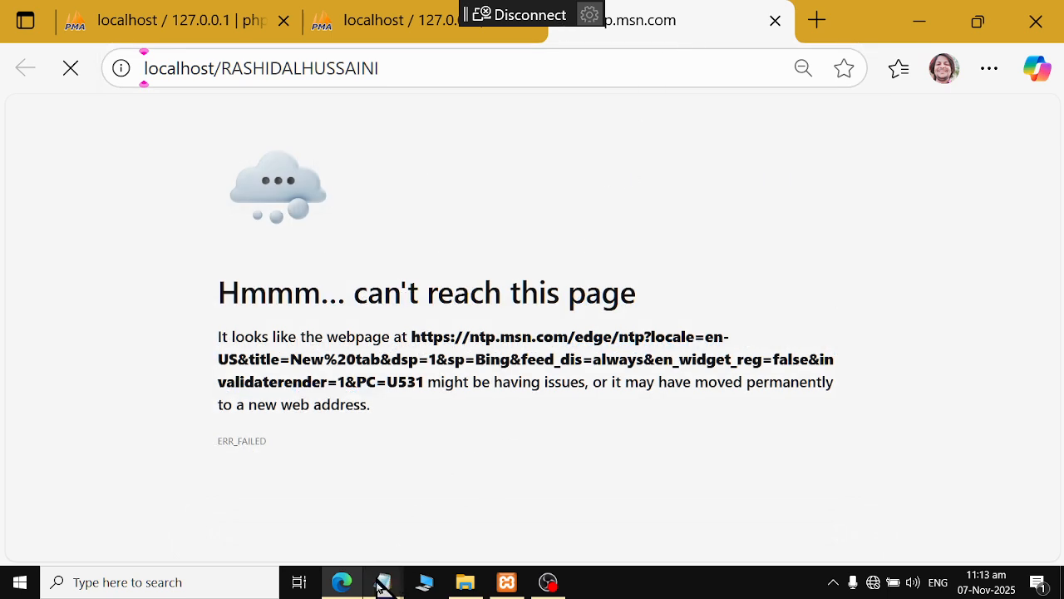
# Correct the address and reload to reach the WordPress setup-config page
pyautogui.click(339, 583)
pyautogui.click(339, 583)
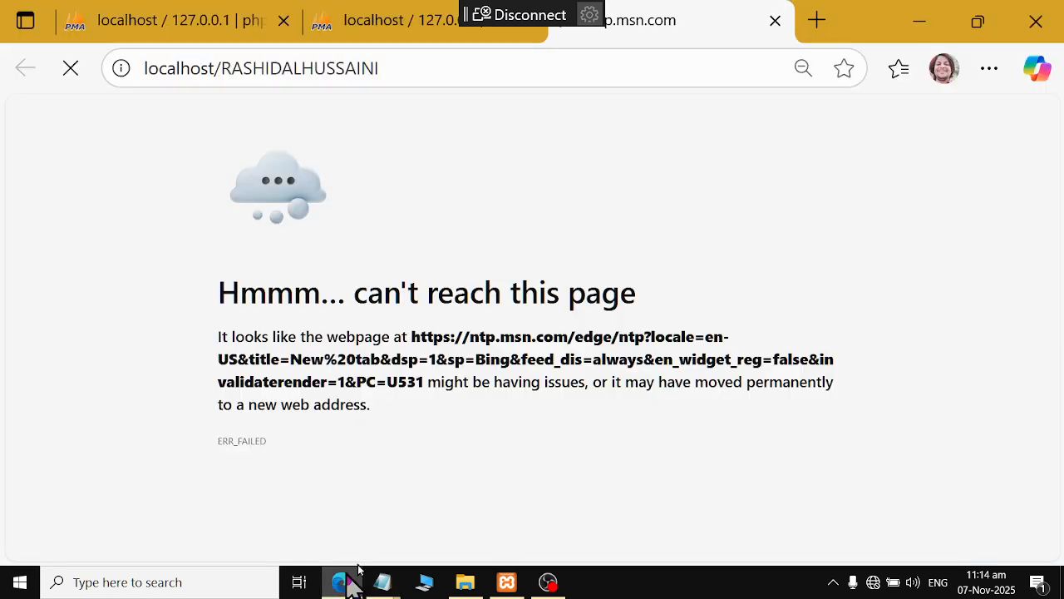
pyautogui.click(588, 71)
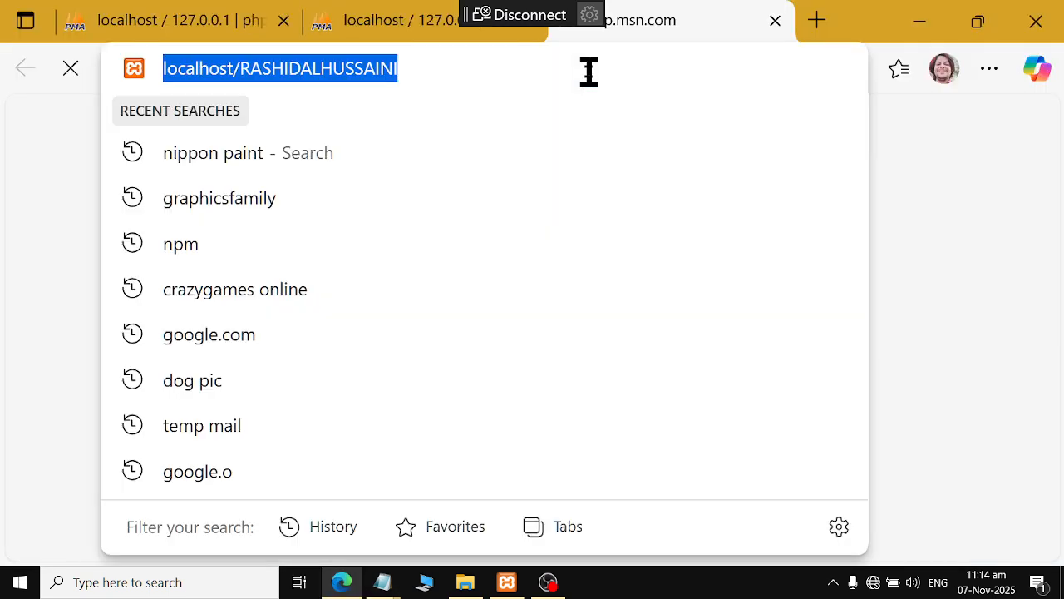
pyautogui.click(589, 71)
pyautogui.press('BackSpace')
pyautogui.press('BackSpace')
pyautogui.press('BackSpace')
pyautogui.press('BackSpace')
pyautogui.press('BackSpace')
pyautogui.press('BackSpace')
pyautogui.press('BackSpace')
pyautogui.press('BackSpace')
pyautogui.press('BackSpace')
pyautogui.press('BackSpace')
pyautogui.press('BackSpace')
pyautogui.press('BackSpace')
pyautogui.press('BackSpace')
pyautogui.press('BackSpace')
pyautogui.press('BackSpace')
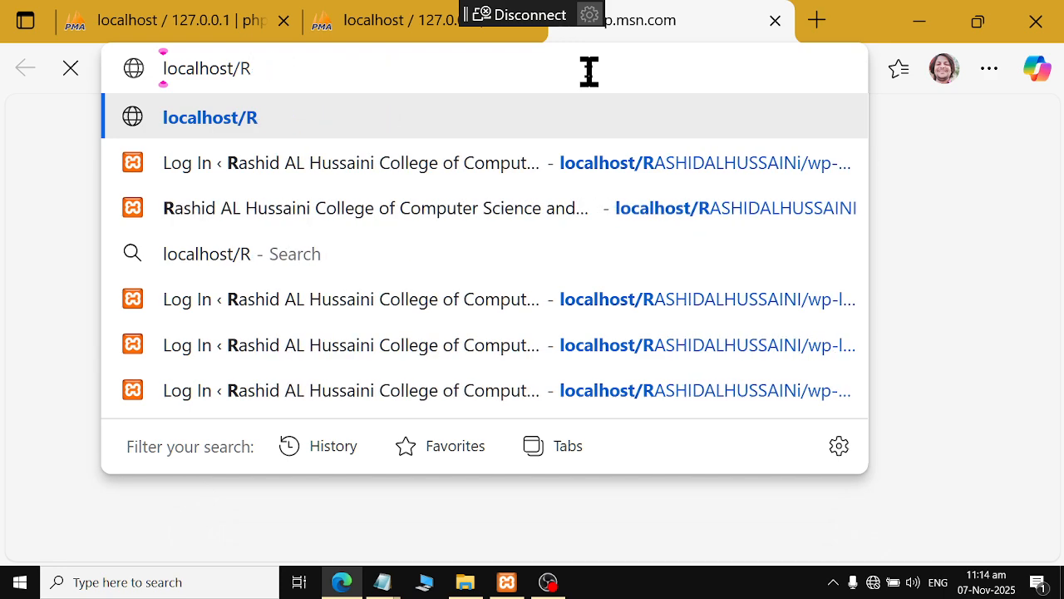
pyautogui.press('Return')
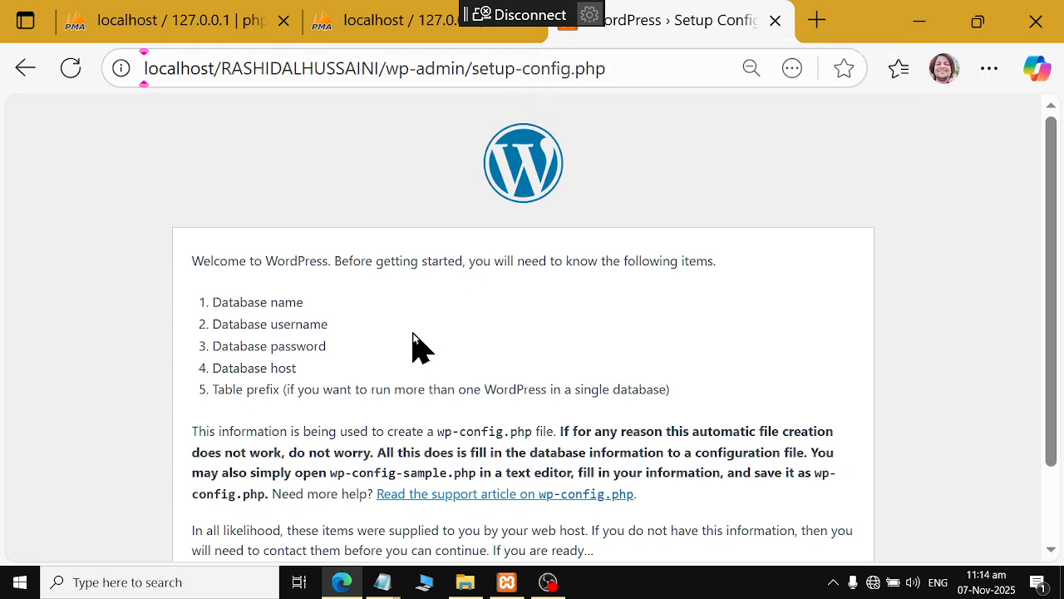
pyautogui.scroll(-1, 413, 350)
pyautogui.click(214, 499)
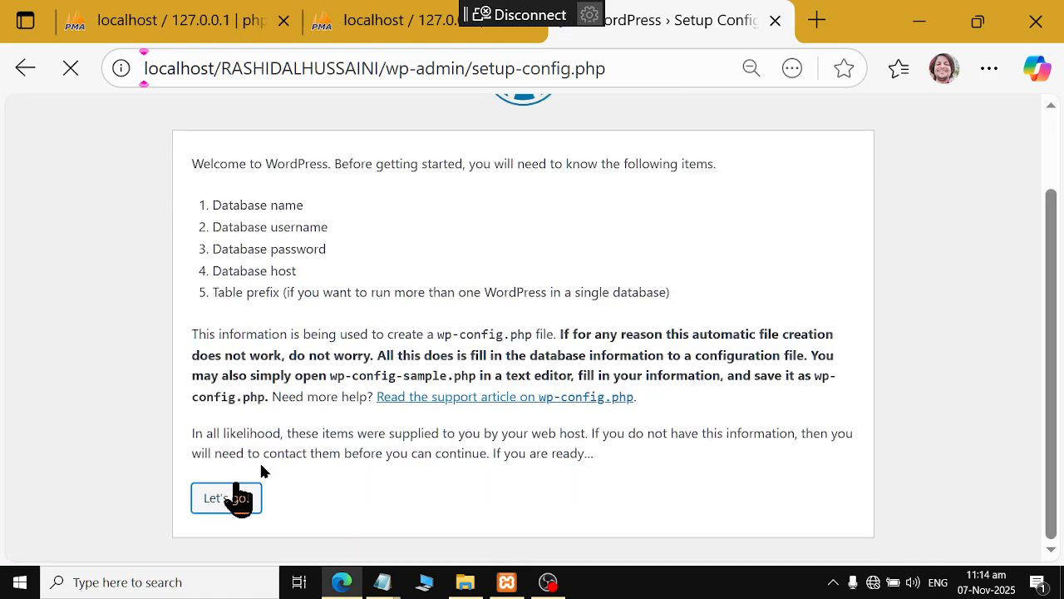
pyautogui.click(402, 310)
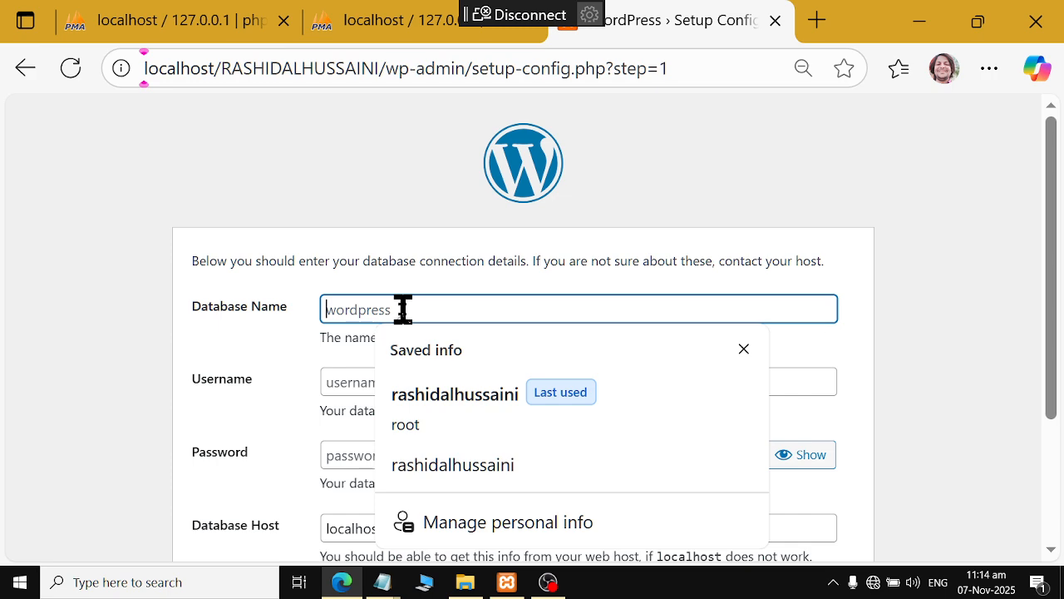
pyautogui.click(395, 30)
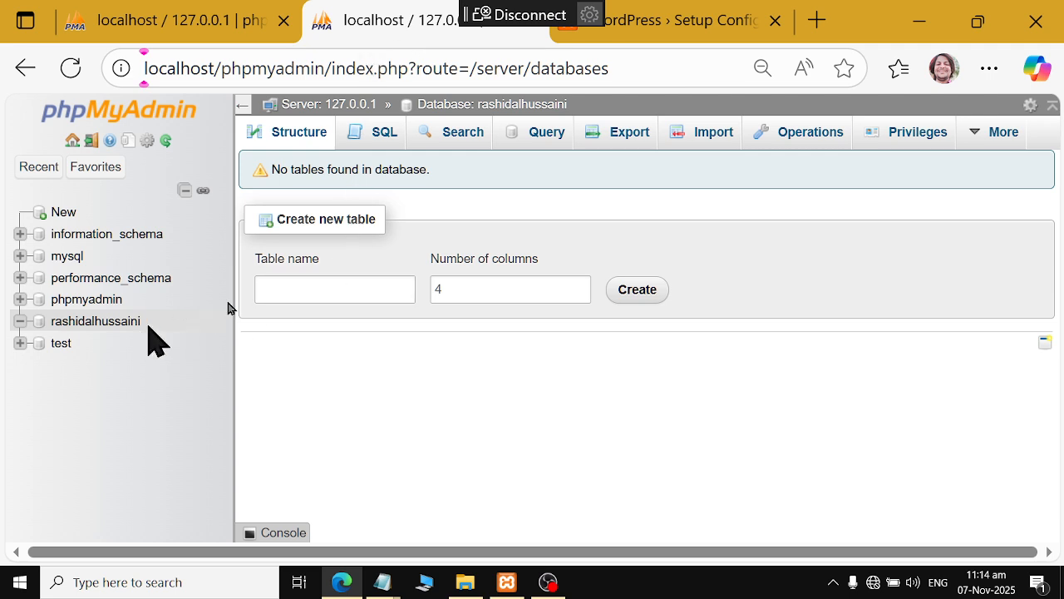
pyautogui.click(674, 18)
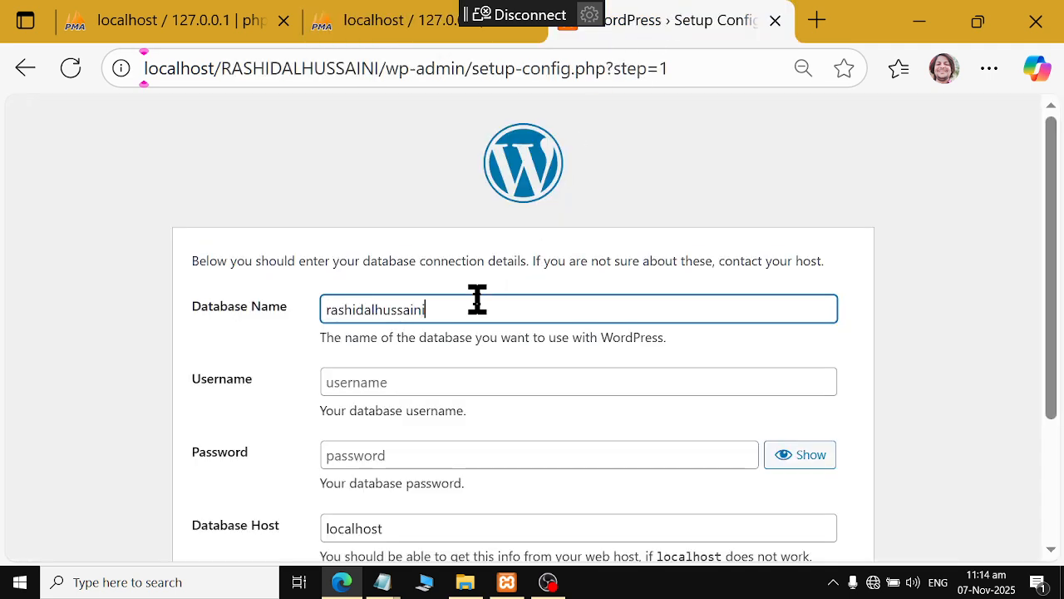
pyautogui.click(465, 382)
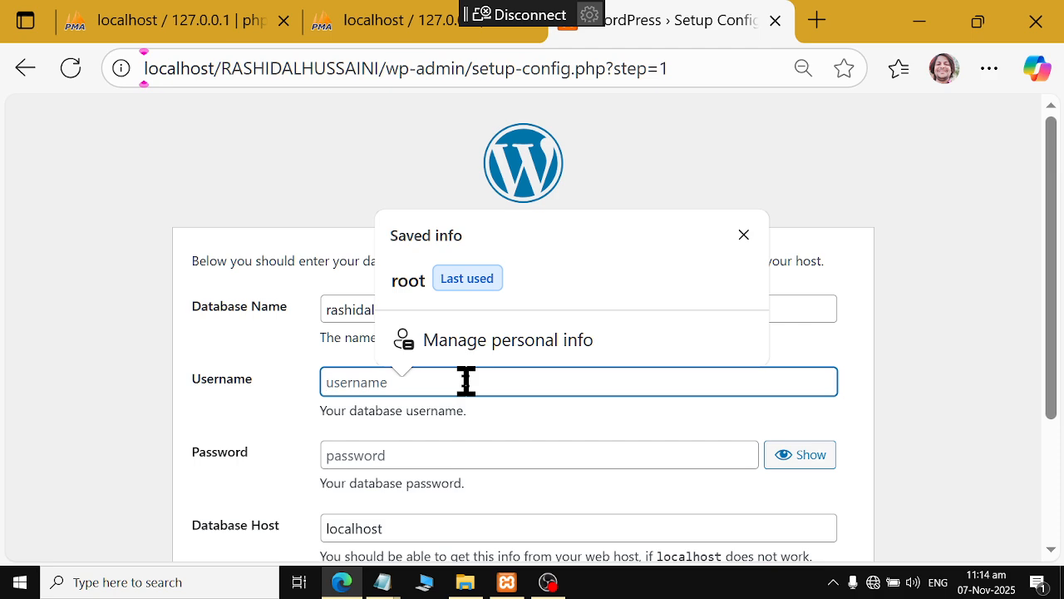
pyautogui.click(332, 310)
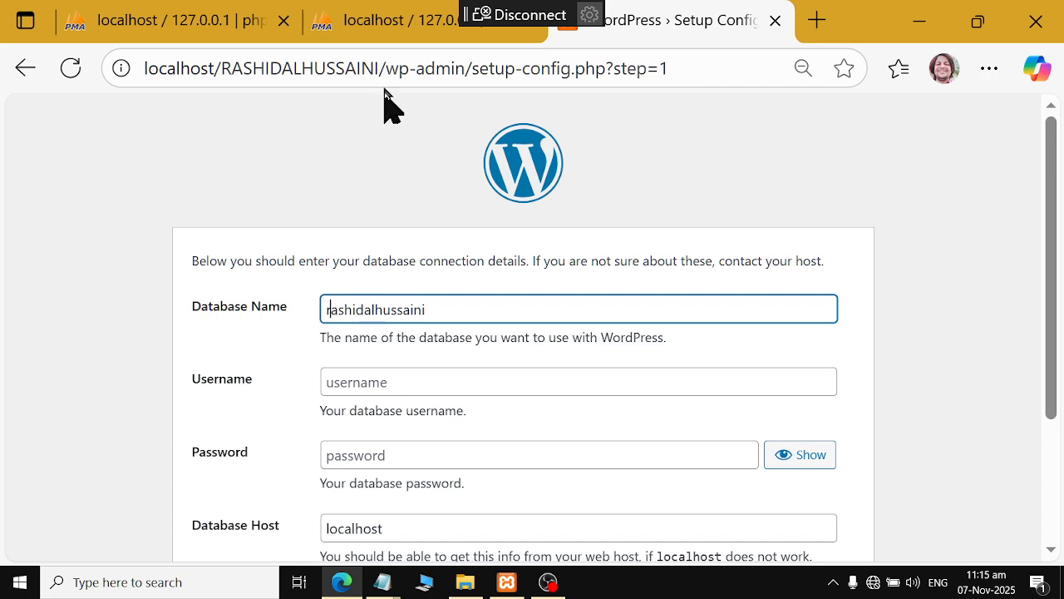
pyautogui.click(381, 25)
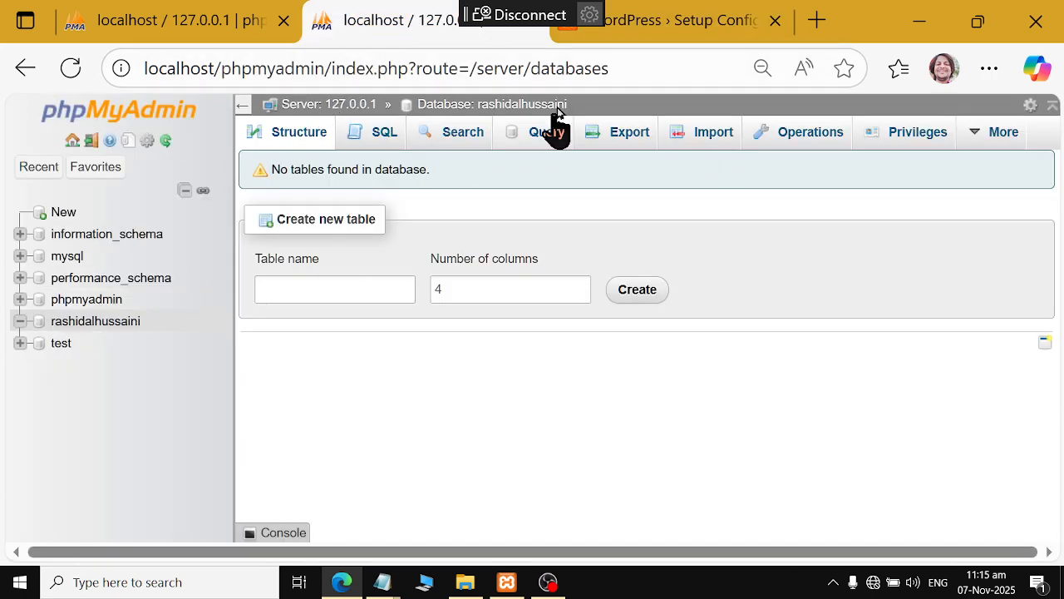
pyautogui.click(654, 24)
# Enter root as the database username, leaving the password empty
pyautogui.click(420, 381)
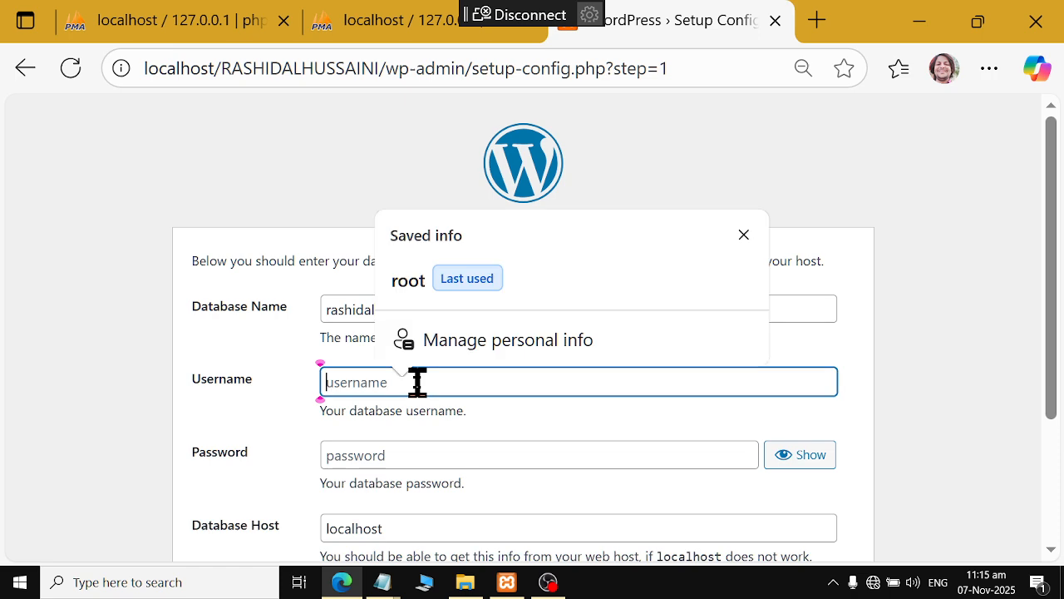
pyautogui.write('root')
pyautogui.click(397, 455)
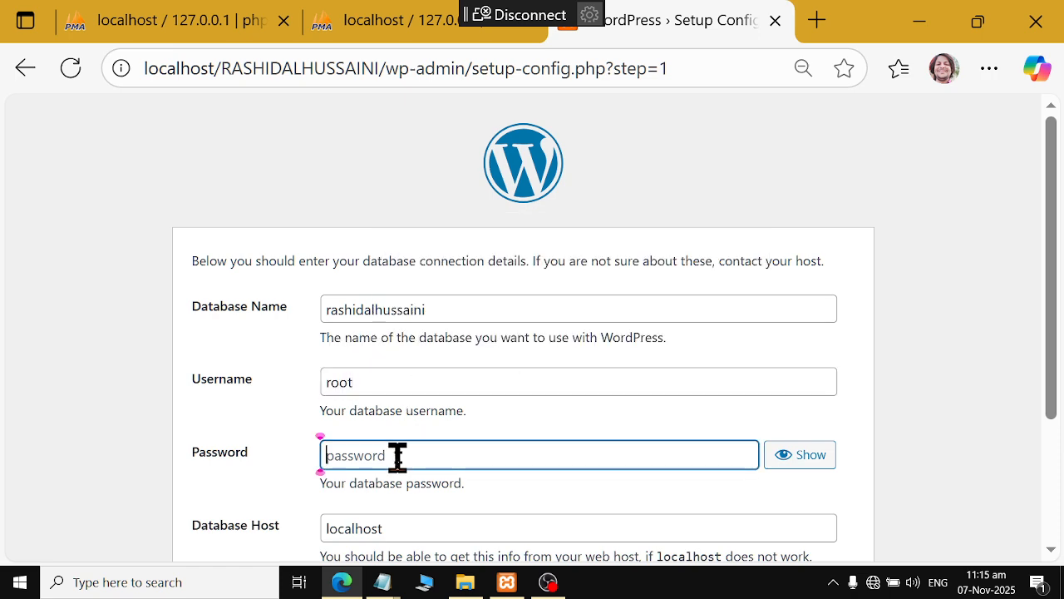
pyautogui.click(353, 25)
pyautogui.click(296, 287)
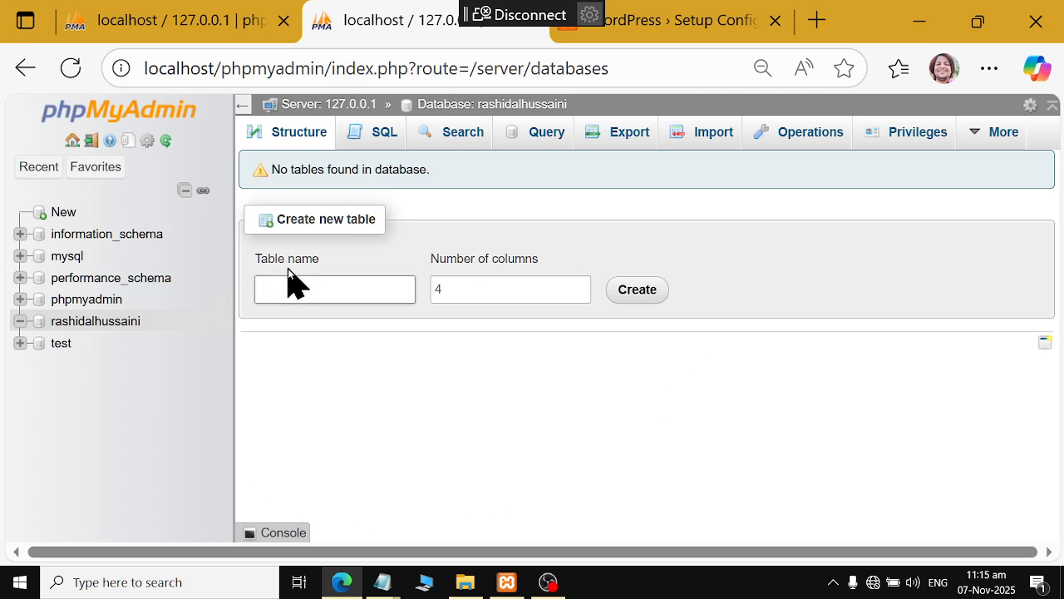
pyautogui.click(286, 269)
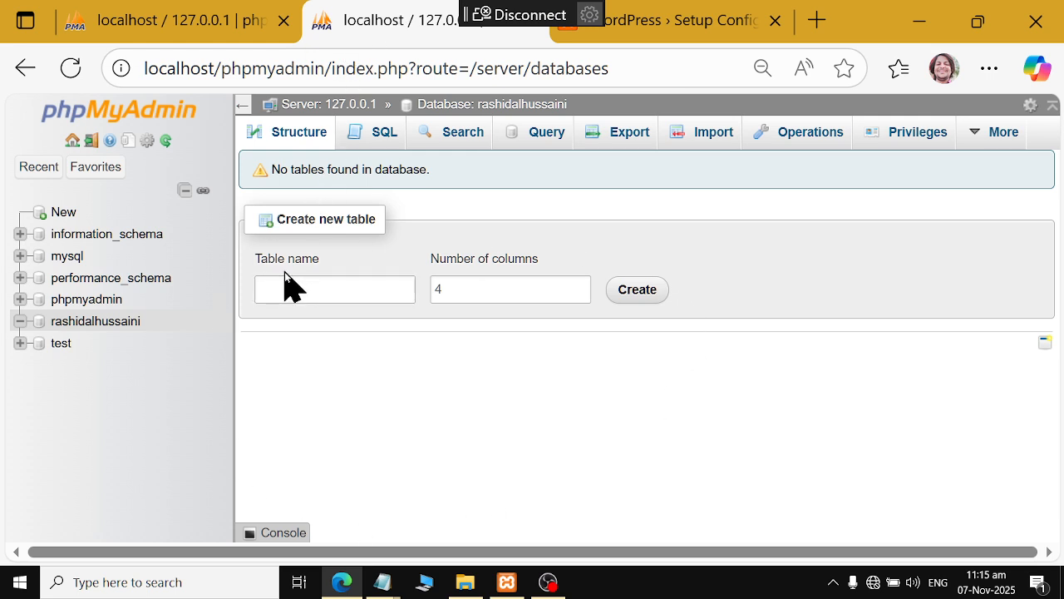
pyautogui.click(637, 25)
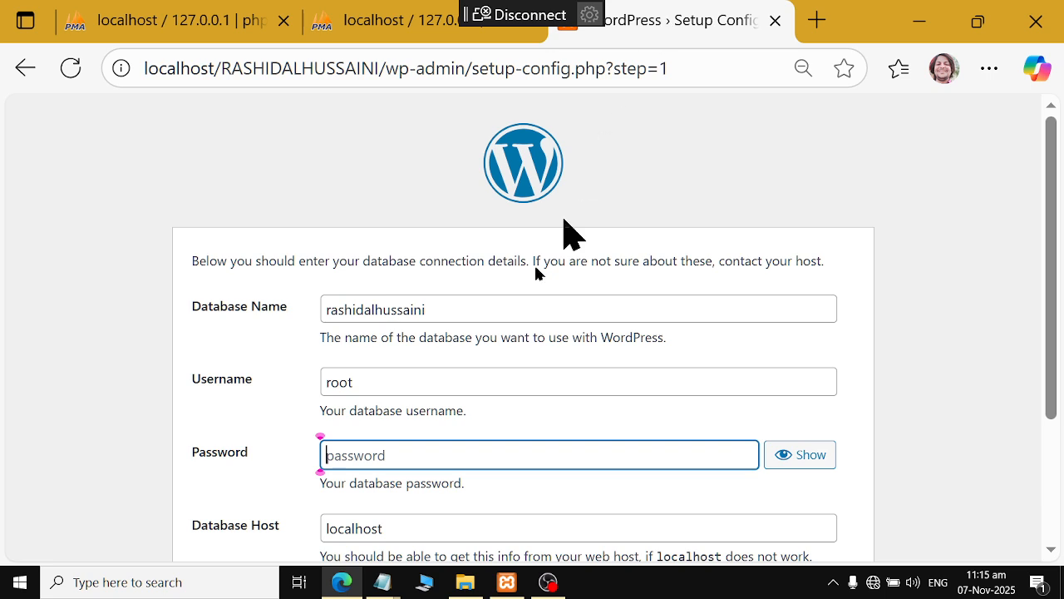
pyautogui.scroll(-2, 499, 349)
# Keep localhost as host and wp_ as table prefix, then submit the connection details
pyautogui.click(389, 344)
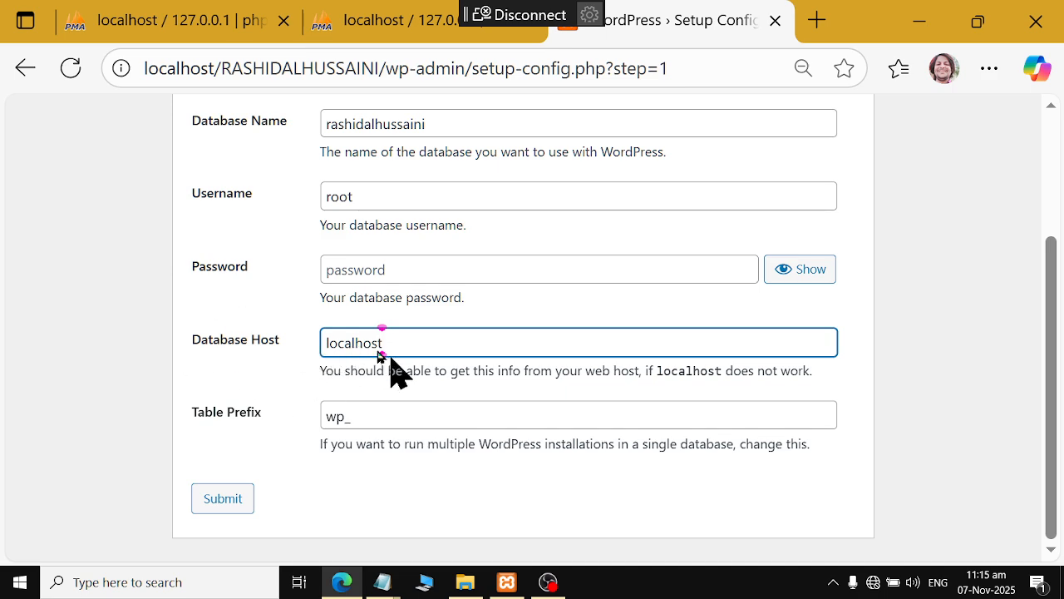
pyautogui.click(375, 20)
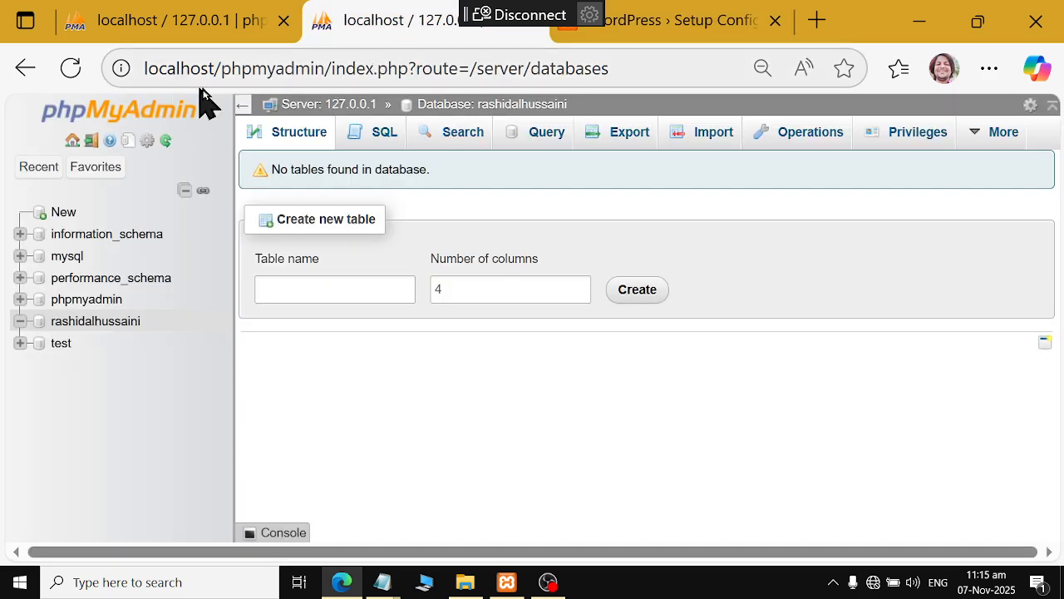
pyautogui.click(646, 25)
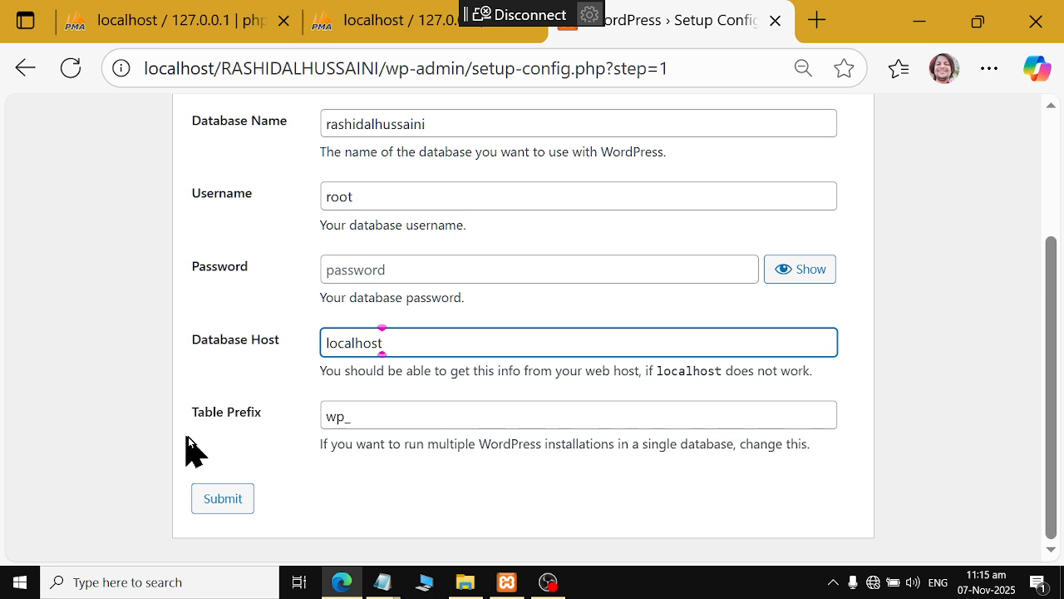
pyautogui.click(369, 415)
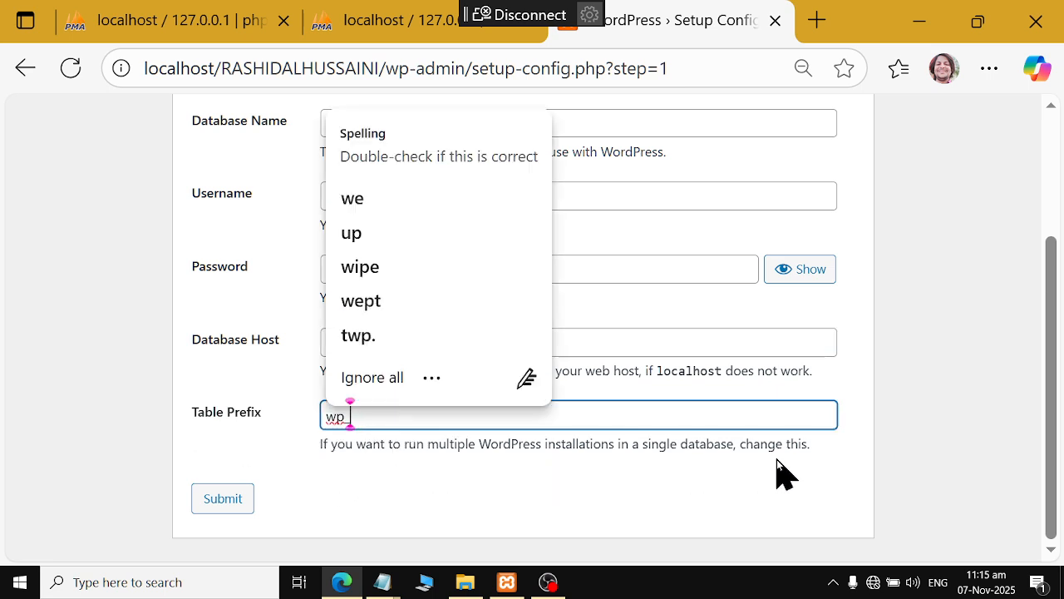
pyautogui.click(740, 473)
pyautogui.click(384, 415)
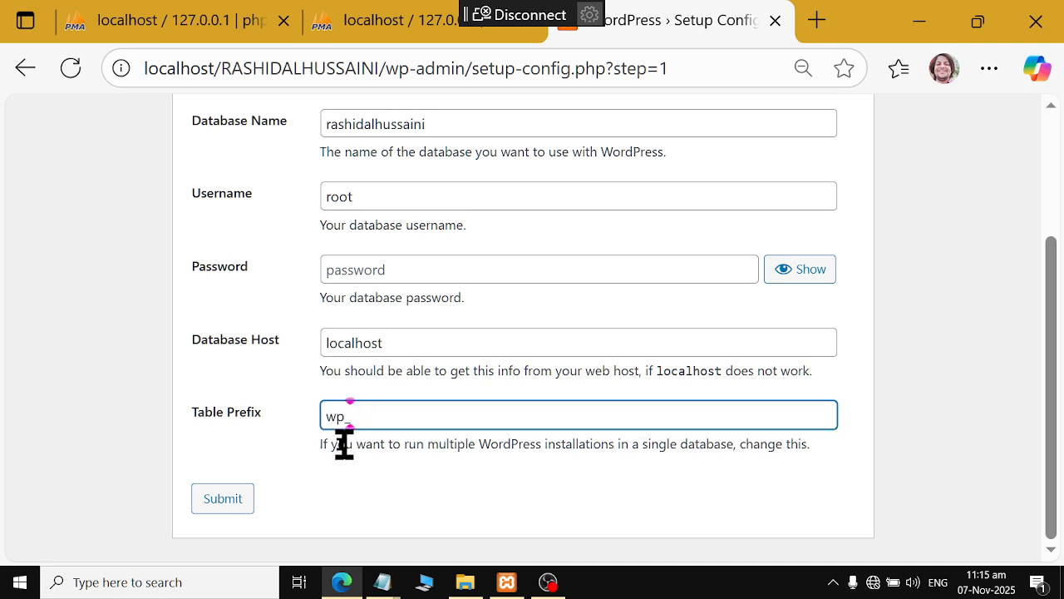
pyautogui.click(231, 499)
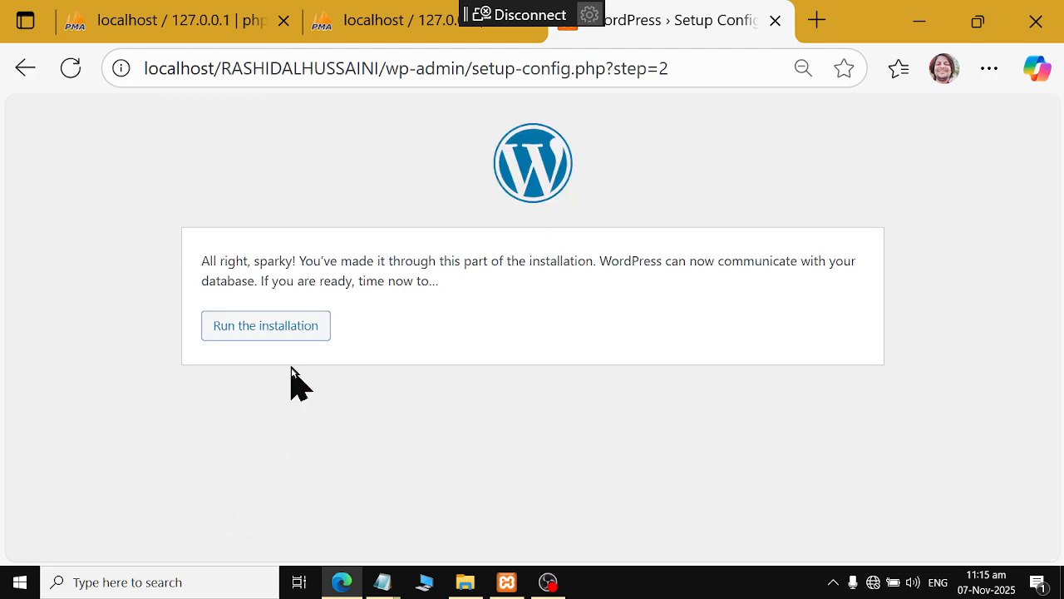
# Run the installation and fill the site title with the saved college name
pyautogui.click(289, 333)
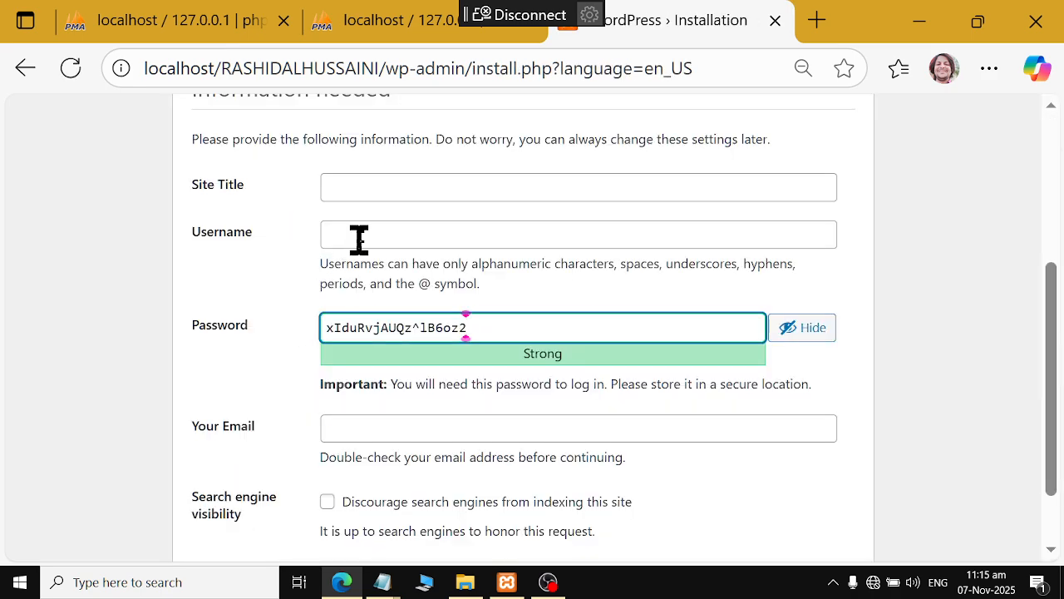
pyautogui.click(381, 194)
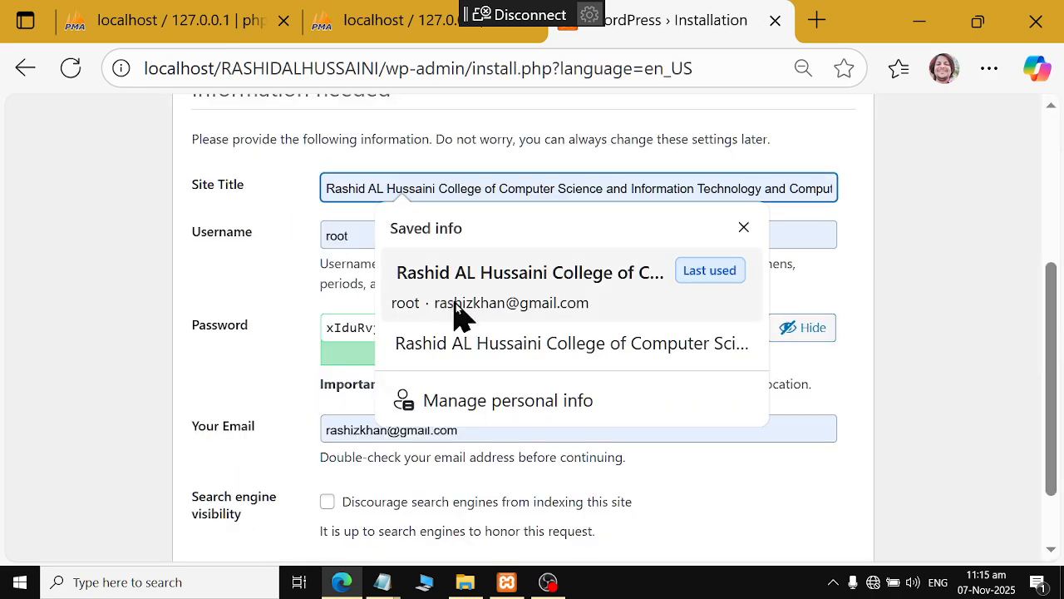
pyautogui.click(491, 343)
pyautogui.moveTo(635, 189); pyautogui.dragTo(831, 188)
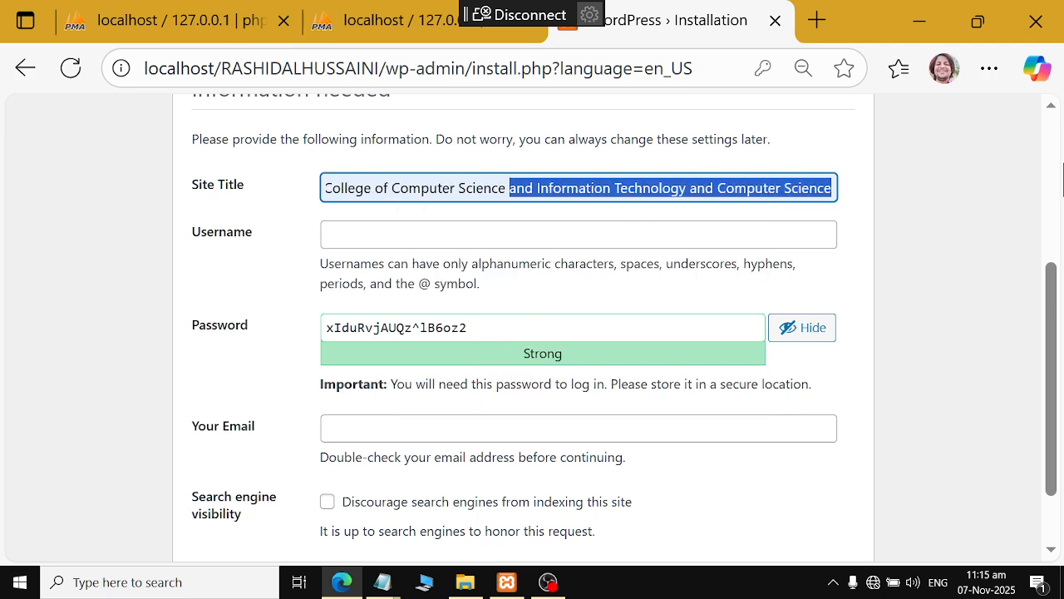
# Set the admin username to admin with a weak password, confirming its use
pyautogui.click(459, 231)
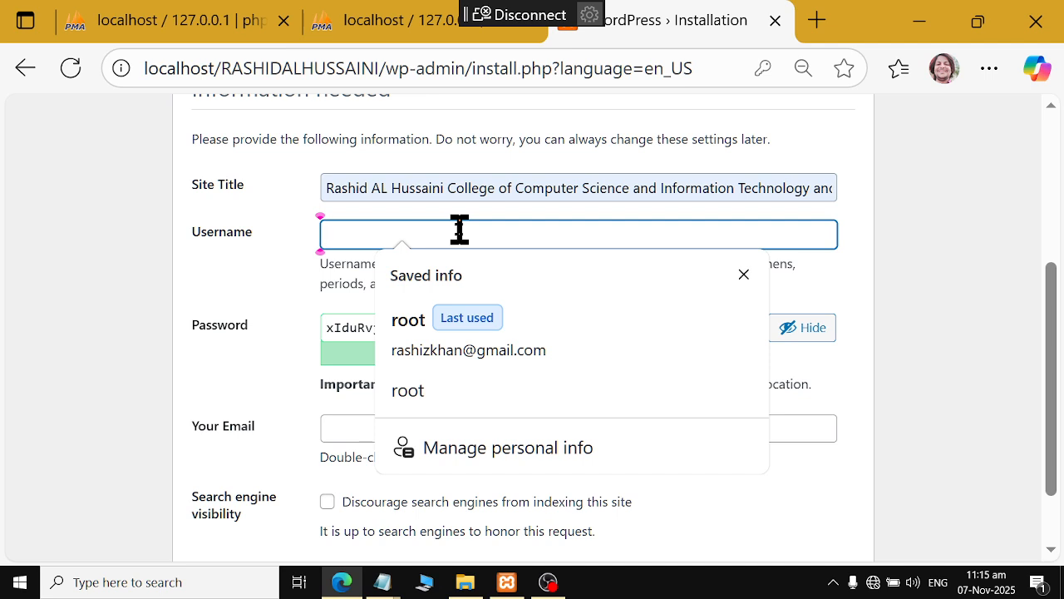
pyautogui.press('Tab')
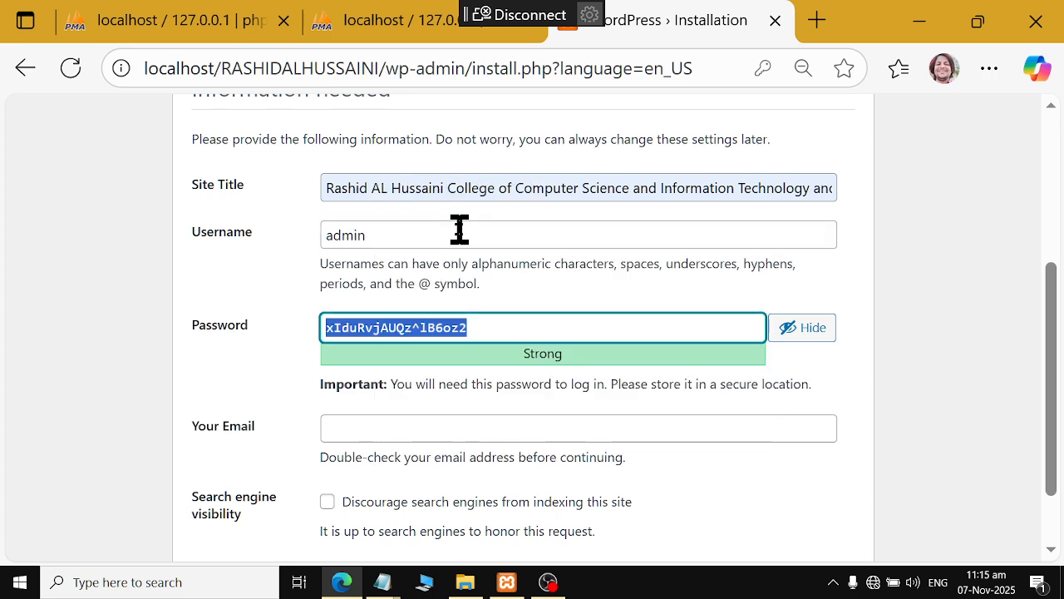
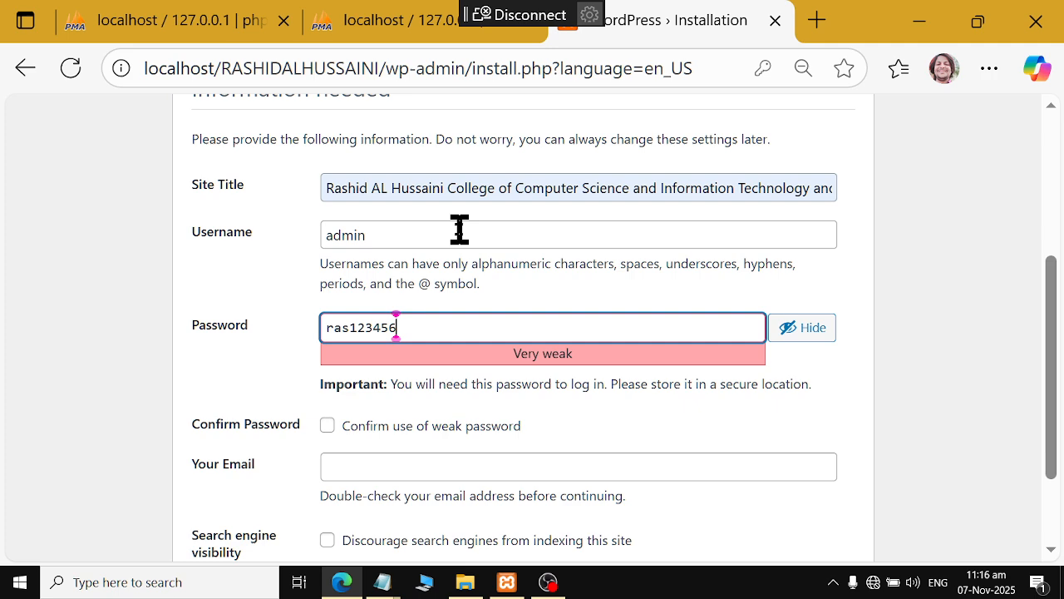
pyautogui.click(361, 425)
# Fill in the admin e-mail from a saved address and install WordPress
pyautogui.click(371, 468)
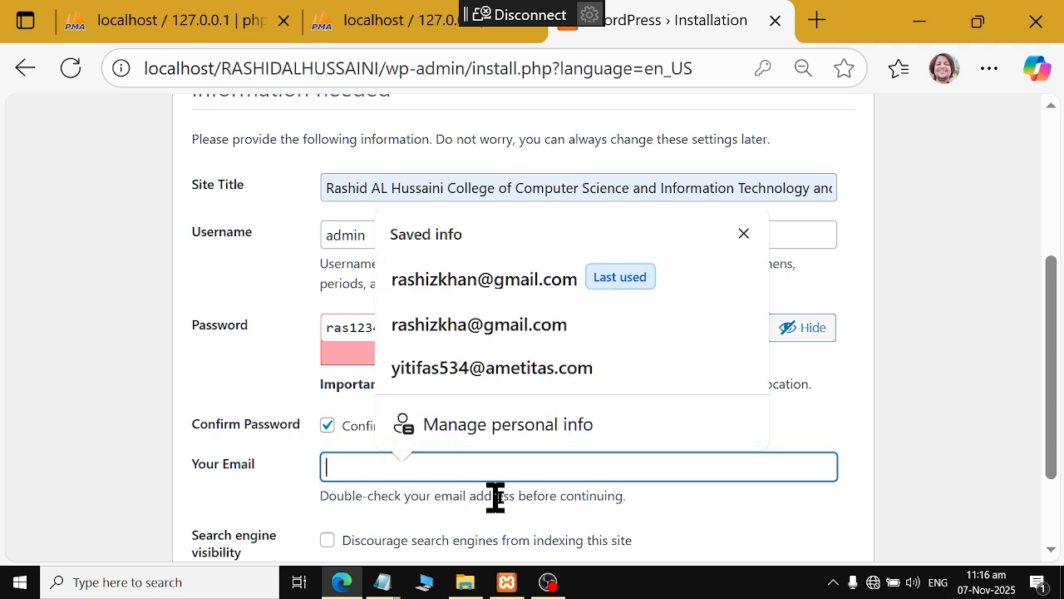
pyautogui.click(541, 286)
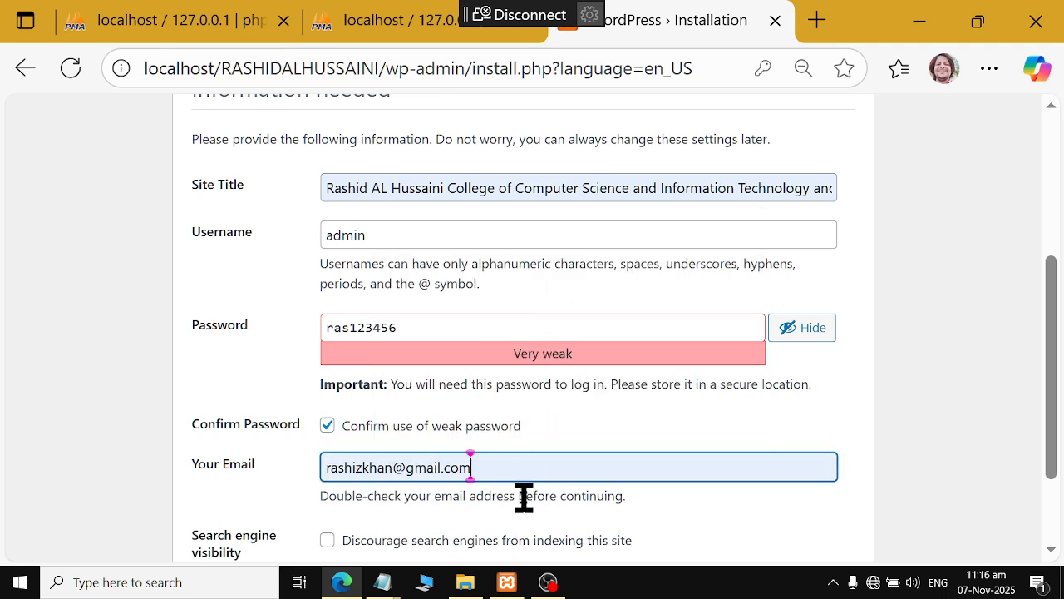
pyautogui.scroll(-3, 524, 498)
pyautogui.click(246, 499)
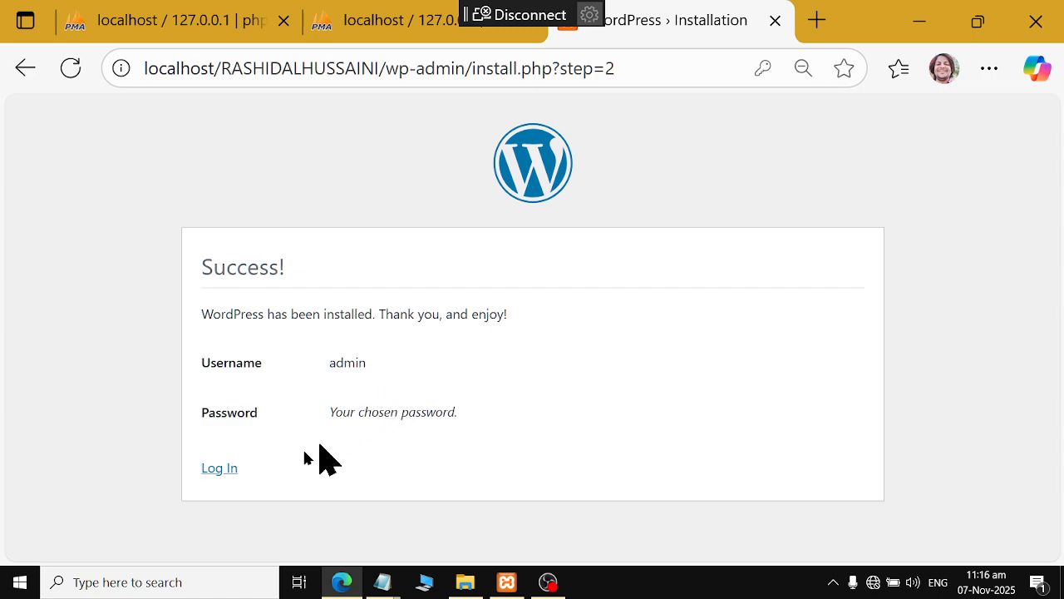
# Log in as admin with the account password to reach the WordPress 6.8.3 Dashboard
pyautogui.click(218, 469)
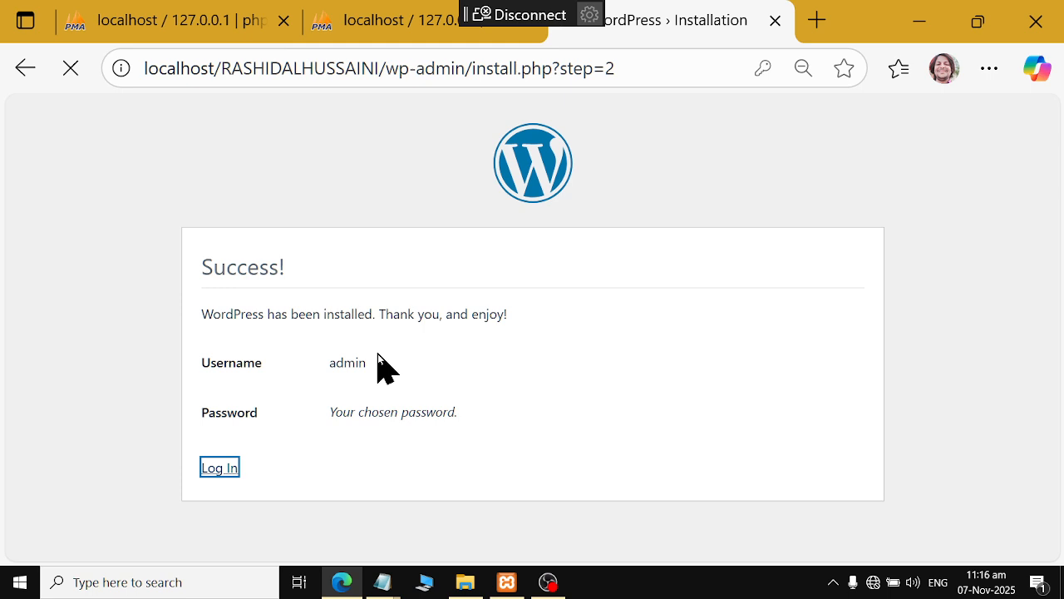
pyautogui.click(449, 287)
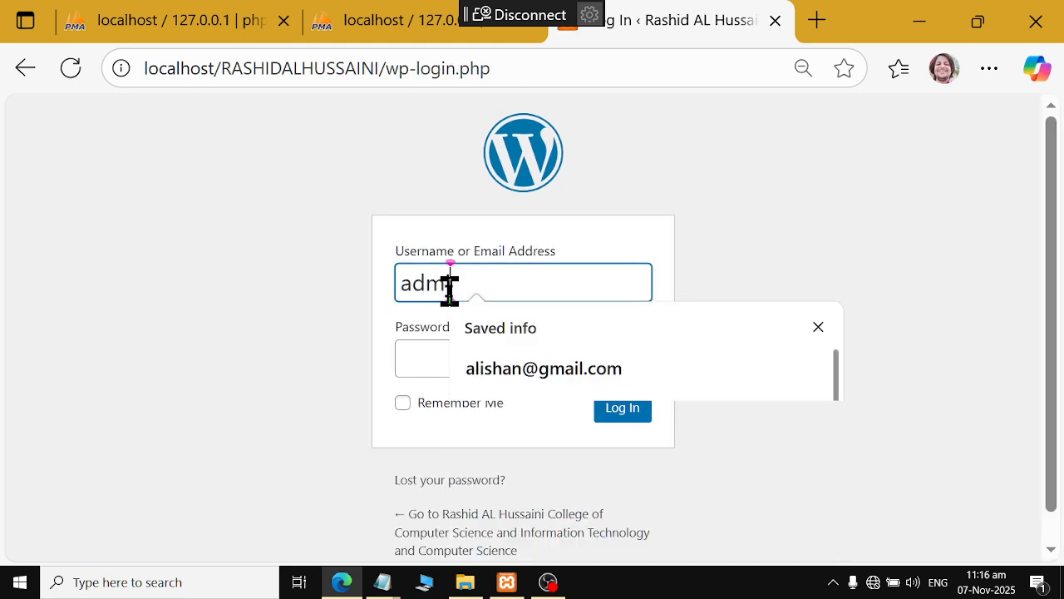
pyautogui.press('Tab')
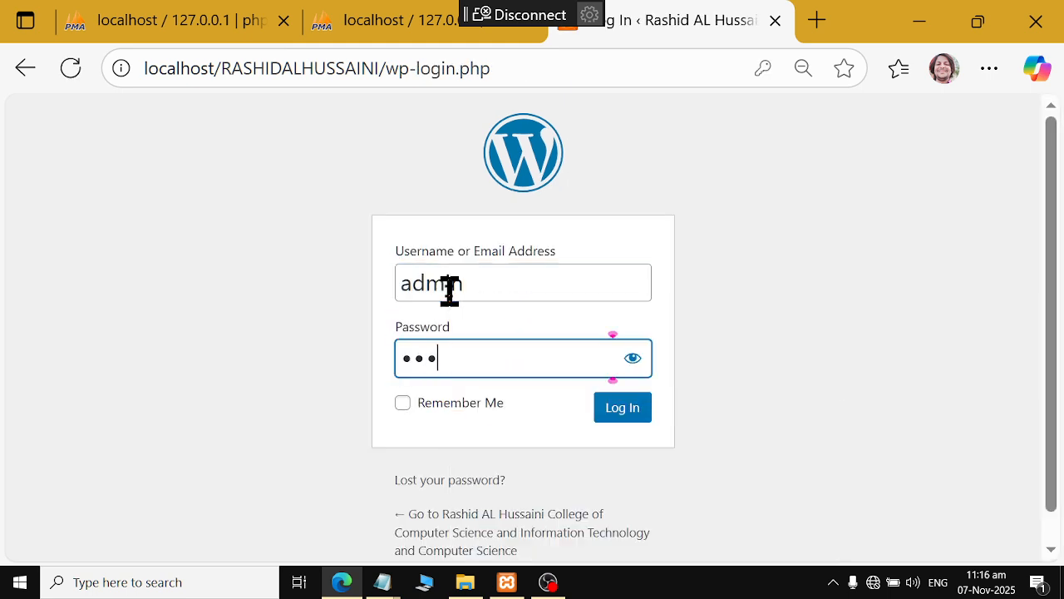
pyautogui.press('BackSpace')
pyautogui.press('BackSpace')
pyautogui.click(632, 411)
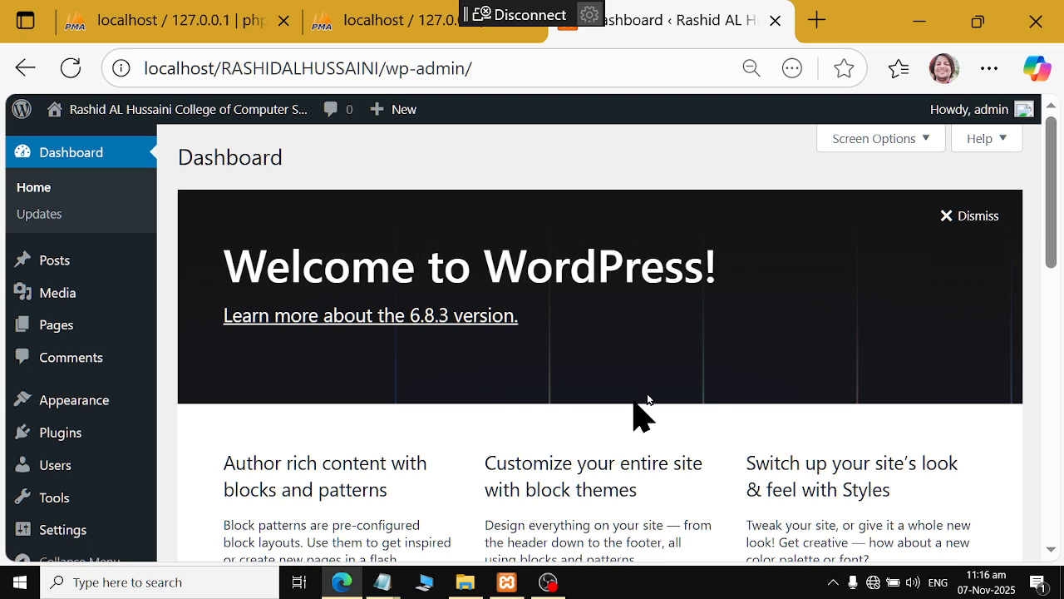
# Log out of the admin area through the Howdy, admin menu and close the login tab
pyautogui.click(1005, 115)
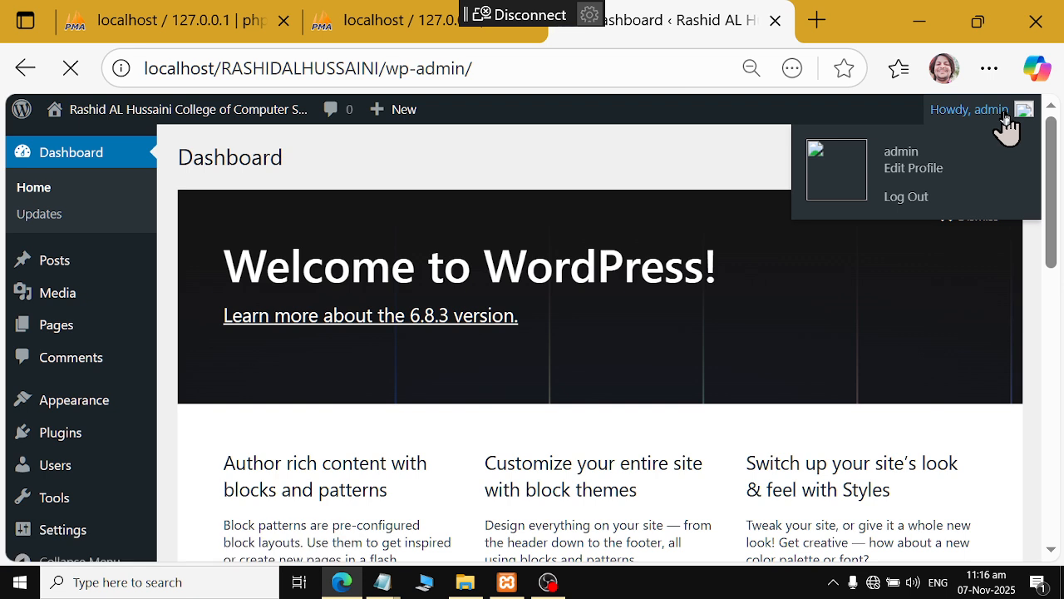
pyautogui.click(895, 204)
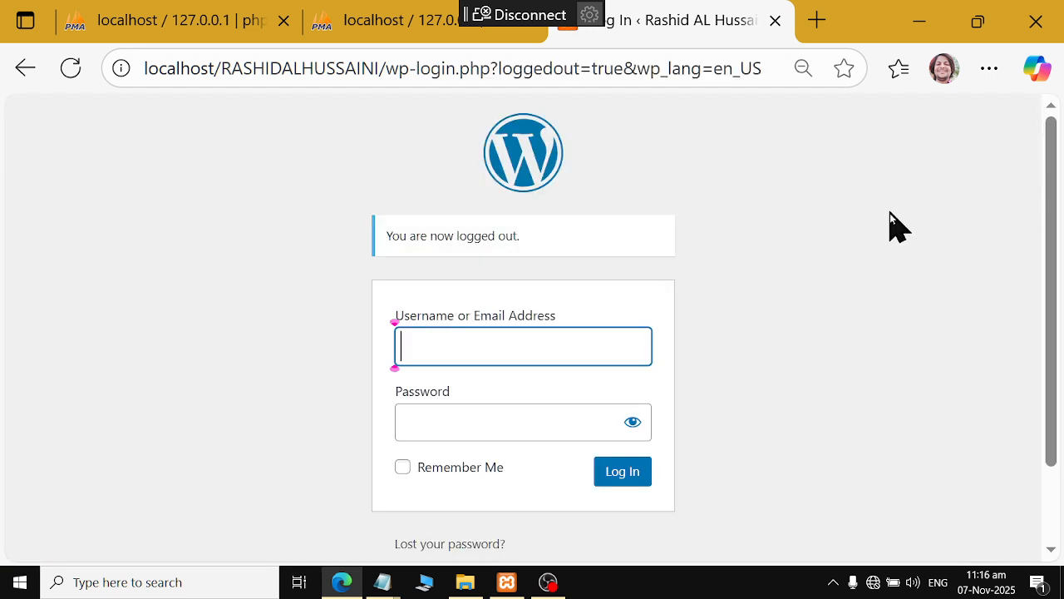
pyautogui.click(776, 20)
pyautogui.click(687, 25)
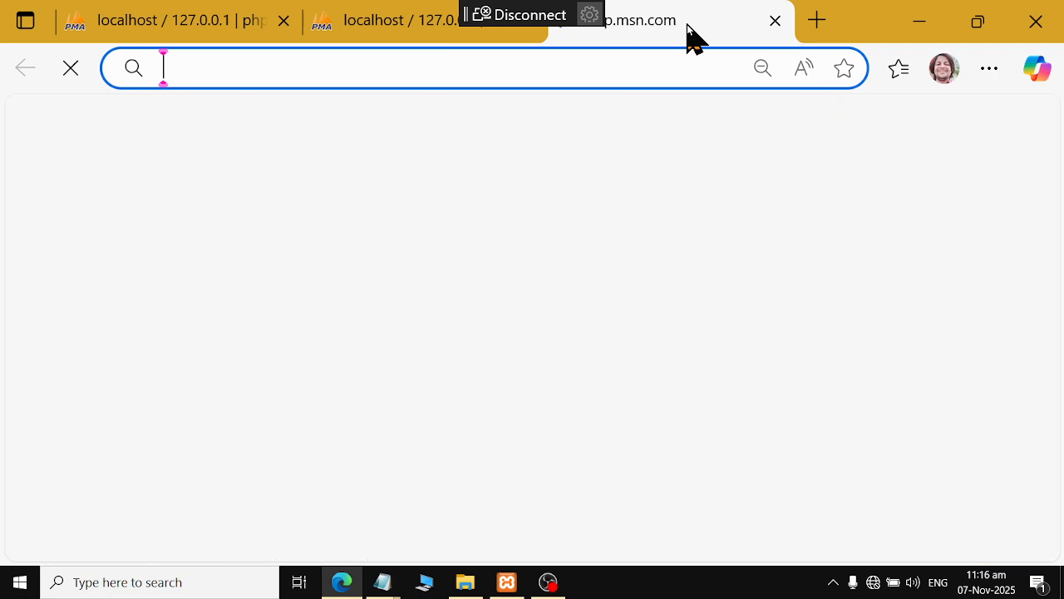
pyautogui.write('local')
pyautogui.press('Right')
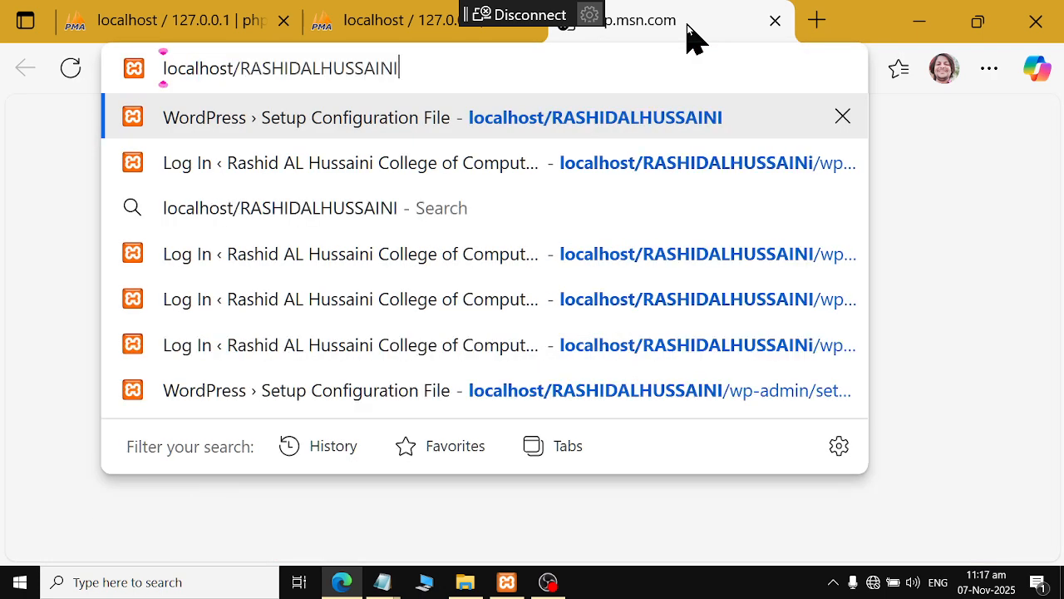
pyautogui.press('BackSpace')
pyautogui.press('BackSpace')
pyautogui.press('BackSpace')
pyautogui.press('BackSpace')
pyautogui.press('BackSpace')
pyautogui.press('BackSpace')
pyautogui.press('BackSpace')
pyautogui.press('BackSpace')
pyautogui.press('BackSpace')
pyautogui.press('BackSpace')
pyautogui.press('BackSpace')
pyautogui.press('BackSpace')
pyautogui.press('BackSpace')
pyautogui.press('BackSpace')
pyautogui.press('BackSpace')
pyautogui.press('BackSpace')
pyautogui.press('BackSpace')
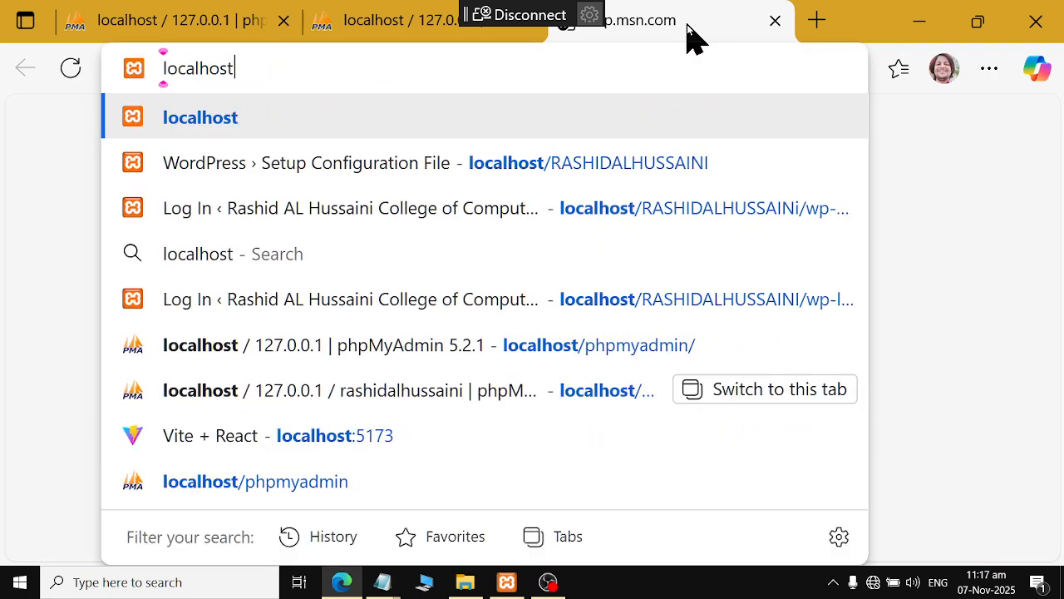
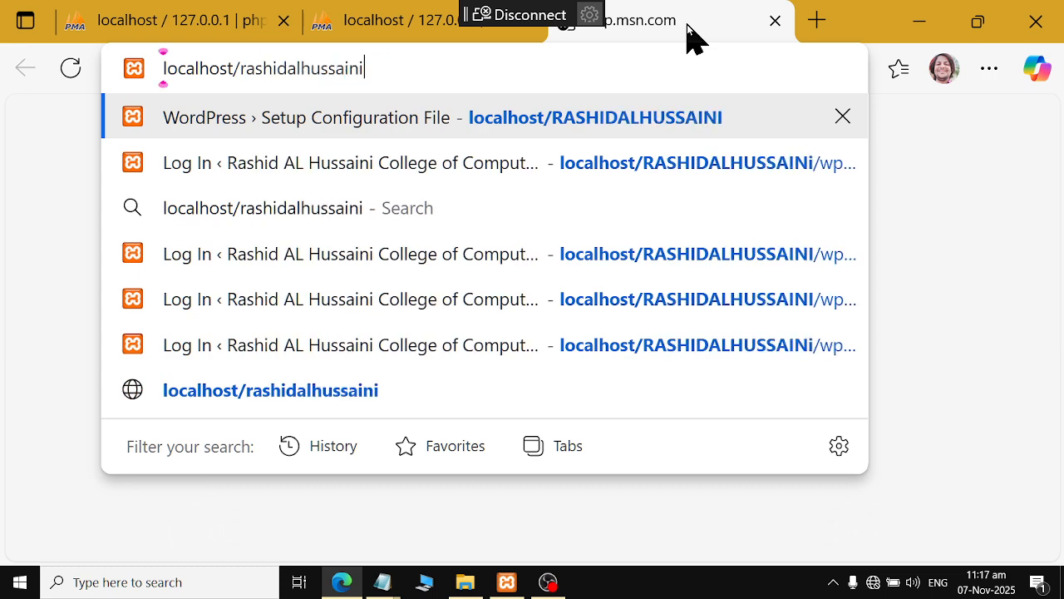
pyautogui.press('Return')
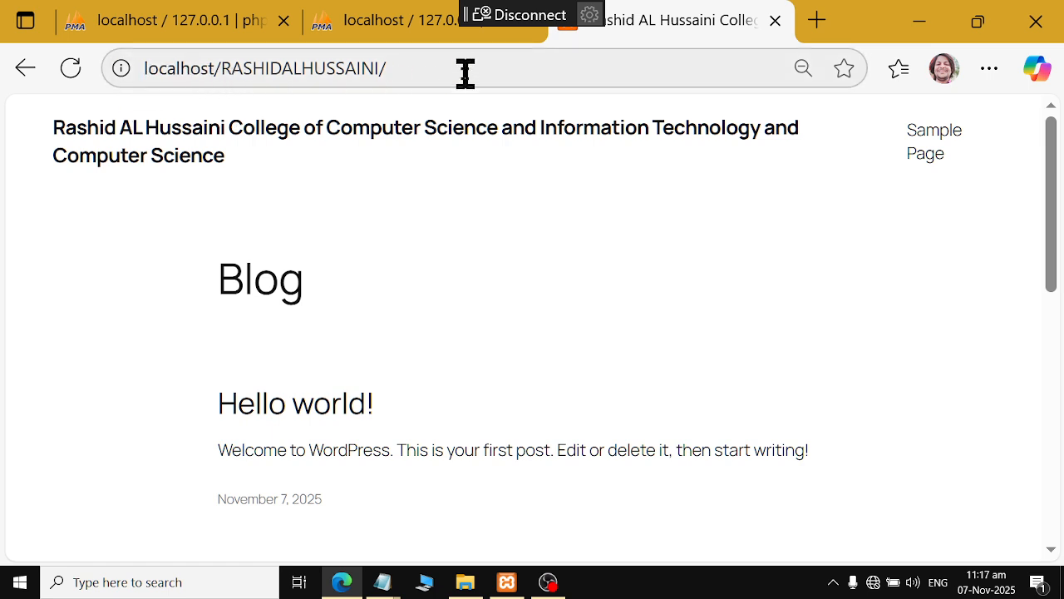
# Append wp-admin to the site address to reach the WordPress login page
pyautogui.click(666, 74)
pyautogui.click(671, 58)
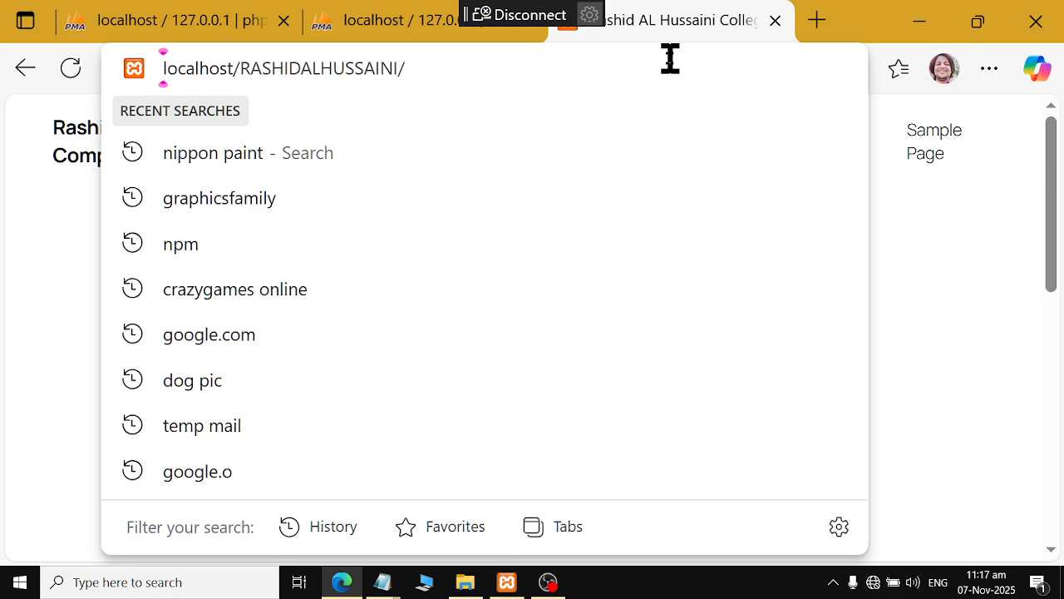
pyautogui.write('wp-admin')
pyautogui.press('Return')
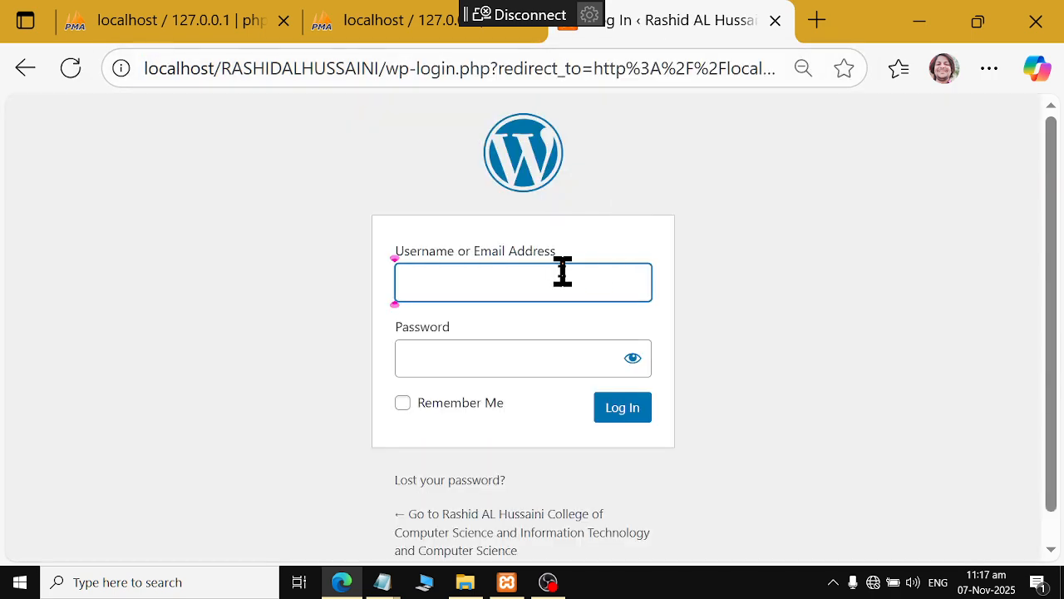
# Sign in with username admin and the account password, re-entering the password once
pyautogui.click(563, 272)
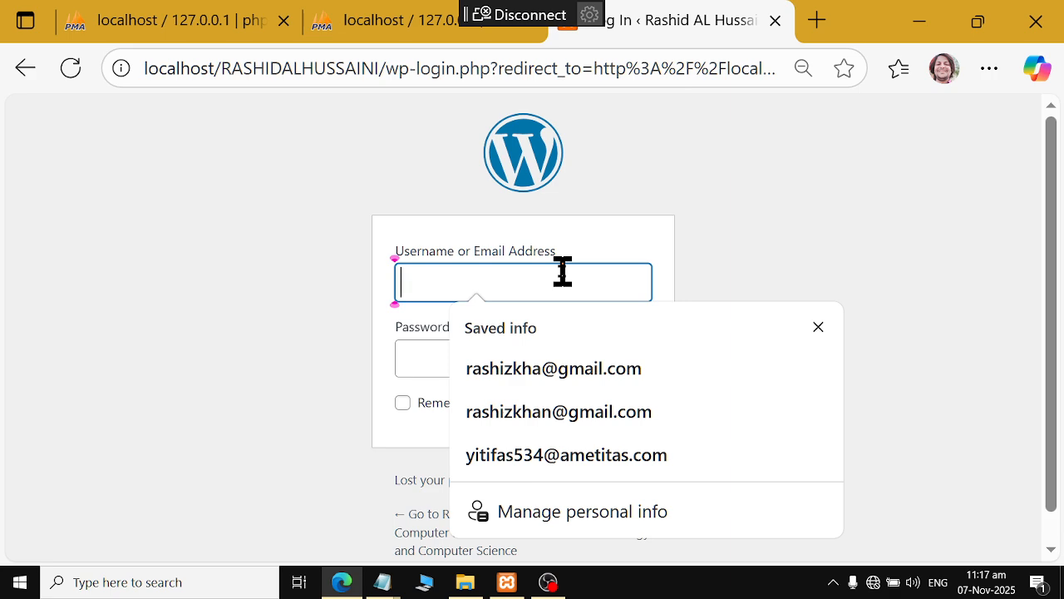
pyautogui.write('admin')
pyautogui.press('Tab')
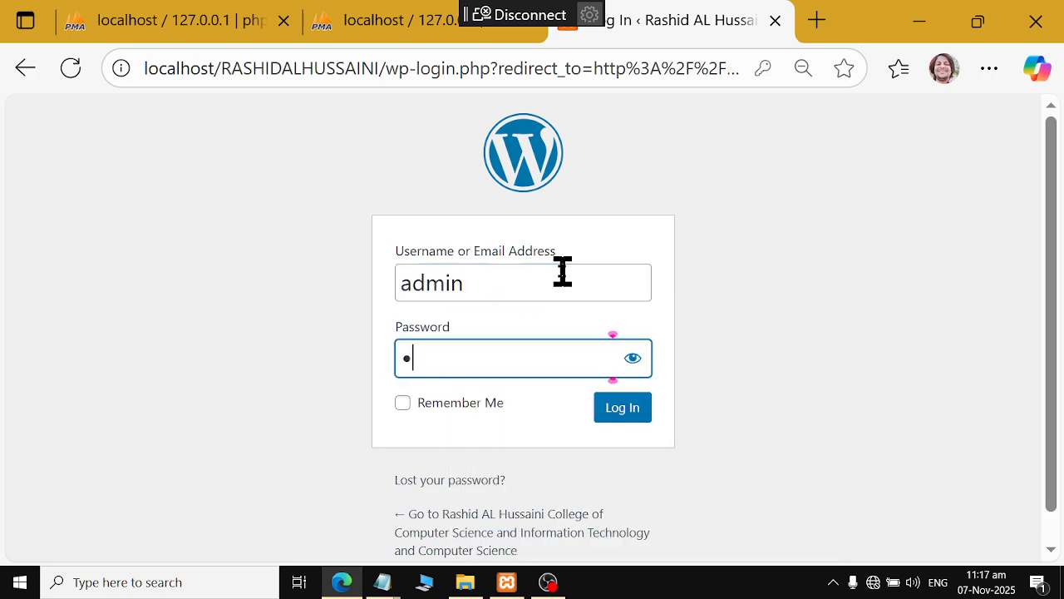
pyautogui.press('Return')
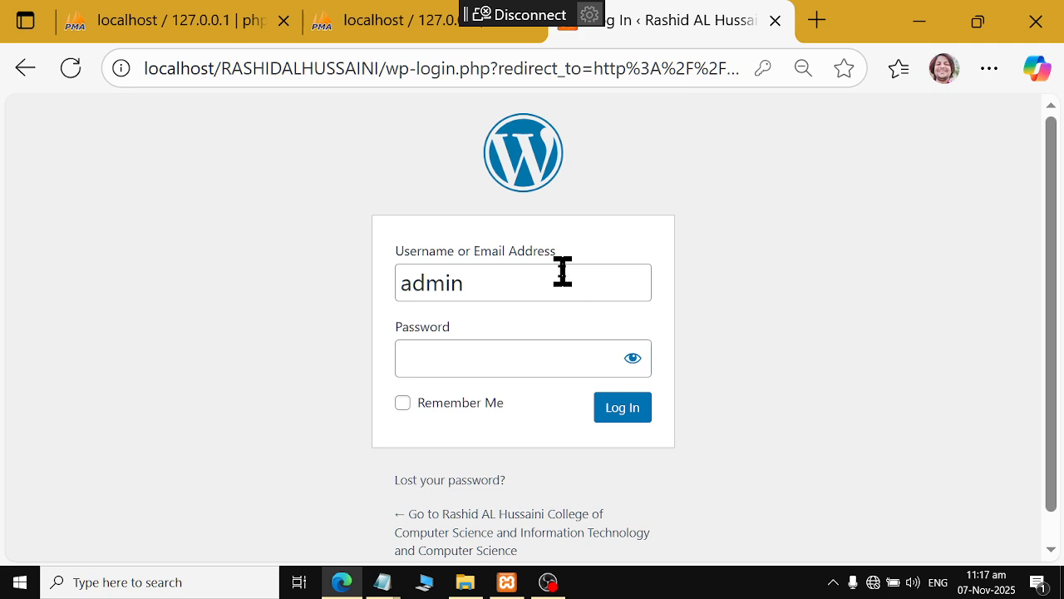
pyautogui.write('••••••••')
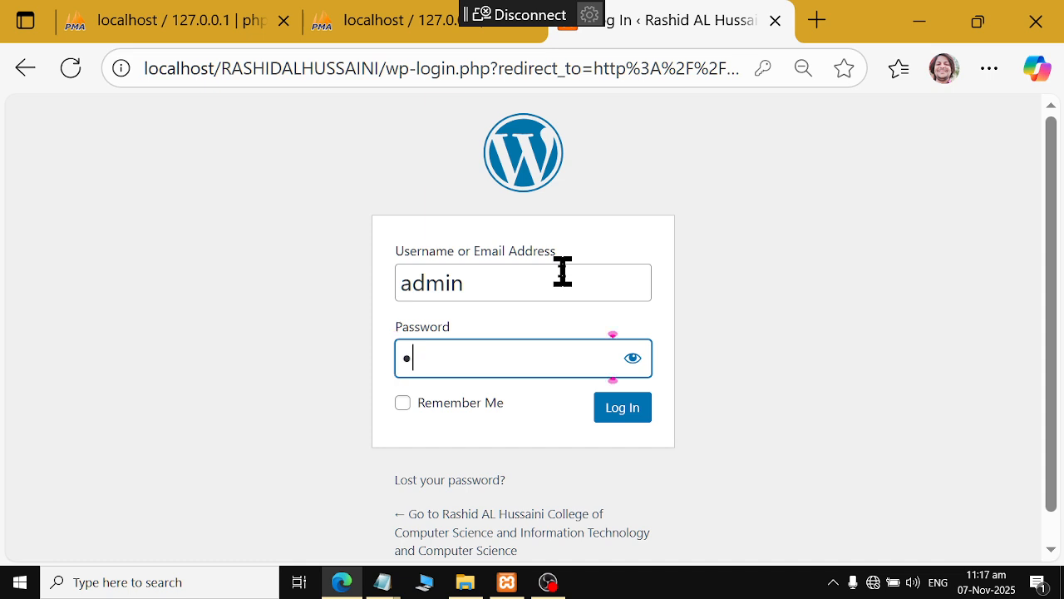
pyautogui.write('4')
pyautogui.press('Return')
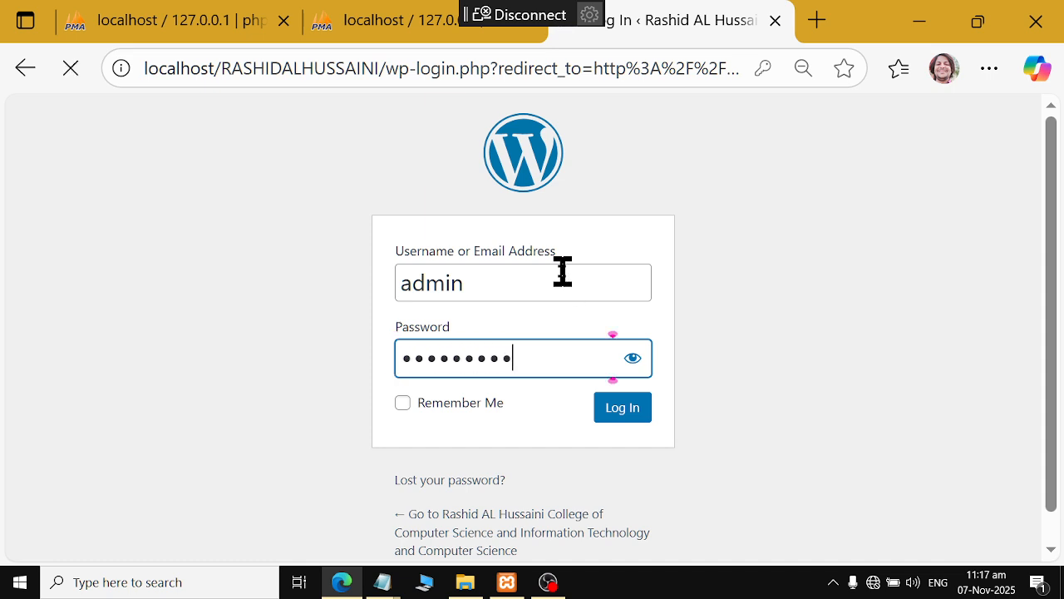